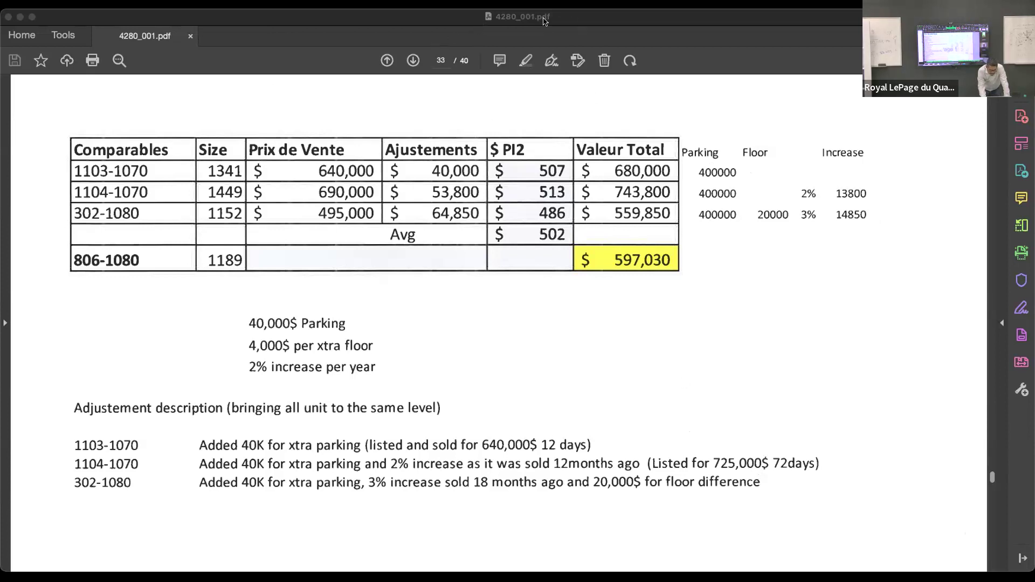
Minimize the PDF and examine the comparables, time adjustments and property value in the workbook's FR-4a-Maison - Condo sheet.
{"action": "left_click", "coordinate": [20, 17]}
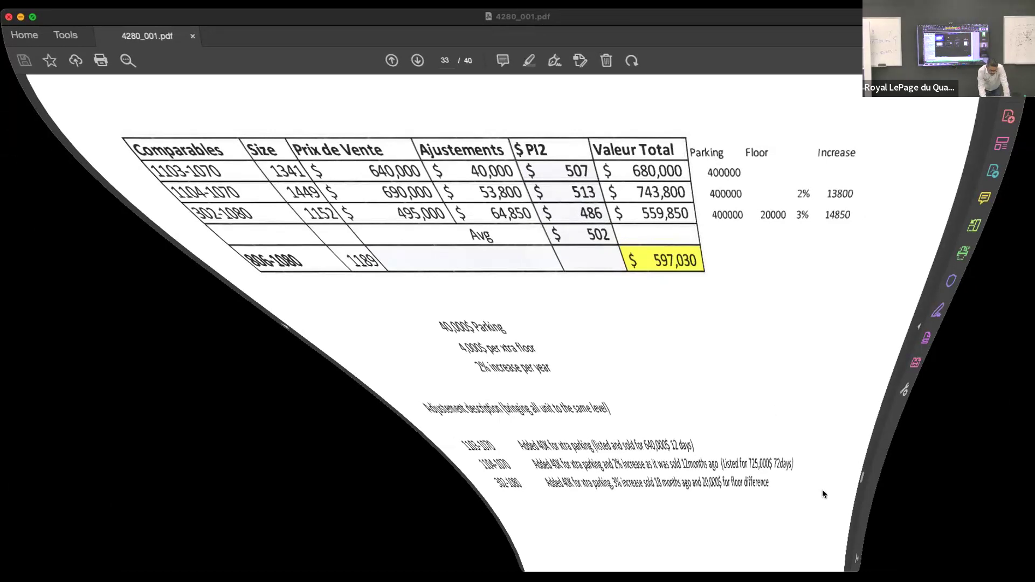
{"action": "scroll", "coordinate": [831, 458], "scroll_direction": "down", "scroll_amount": 3}
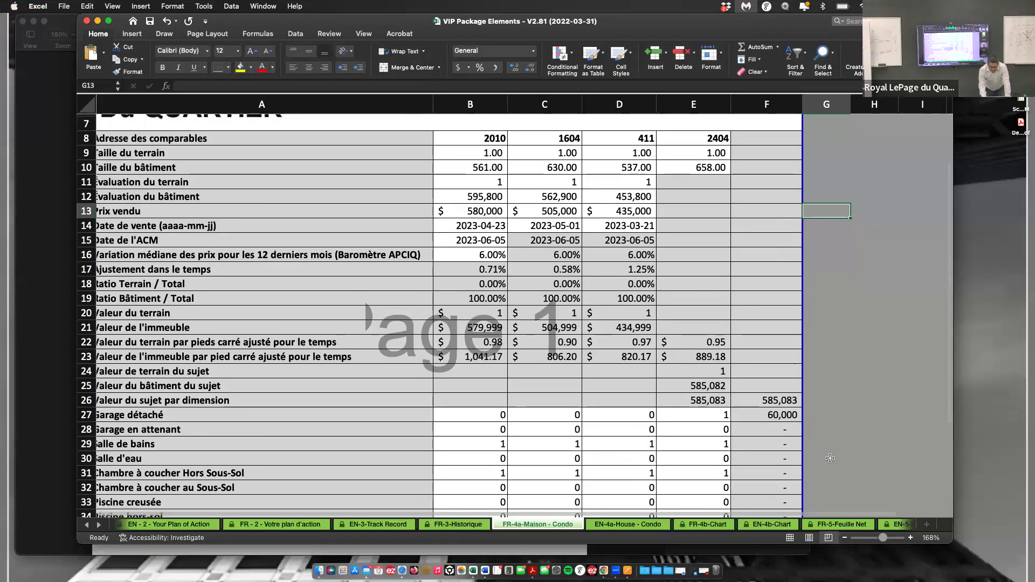
{"action": "scroll", "coordinate": [831, 458], "scroll_direction": "down", "scroll_amount": 1}
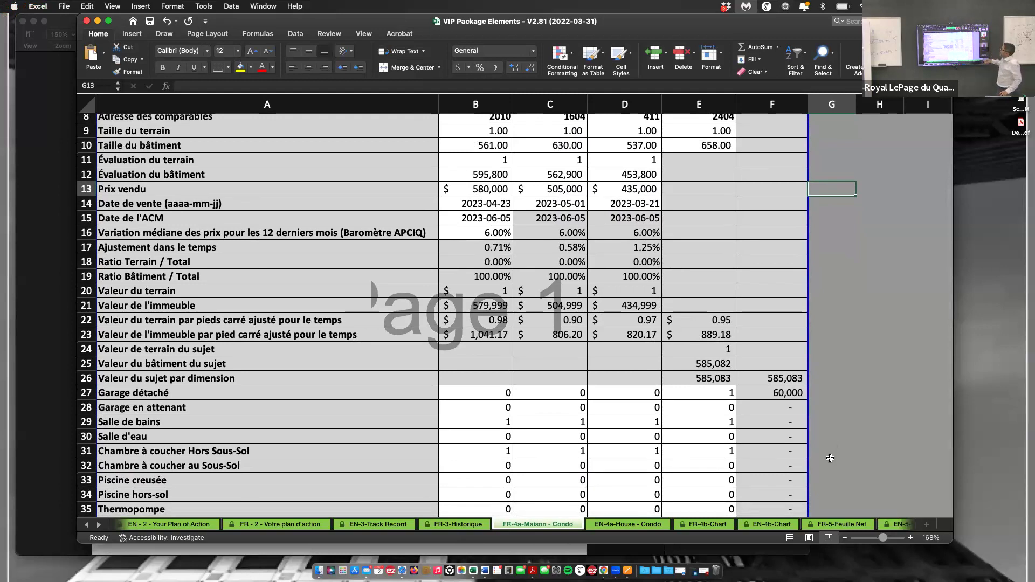
{"action": "scroll", "coordinate": [831, 458], "scroll_direction": "up", "scroll_amount": 2}
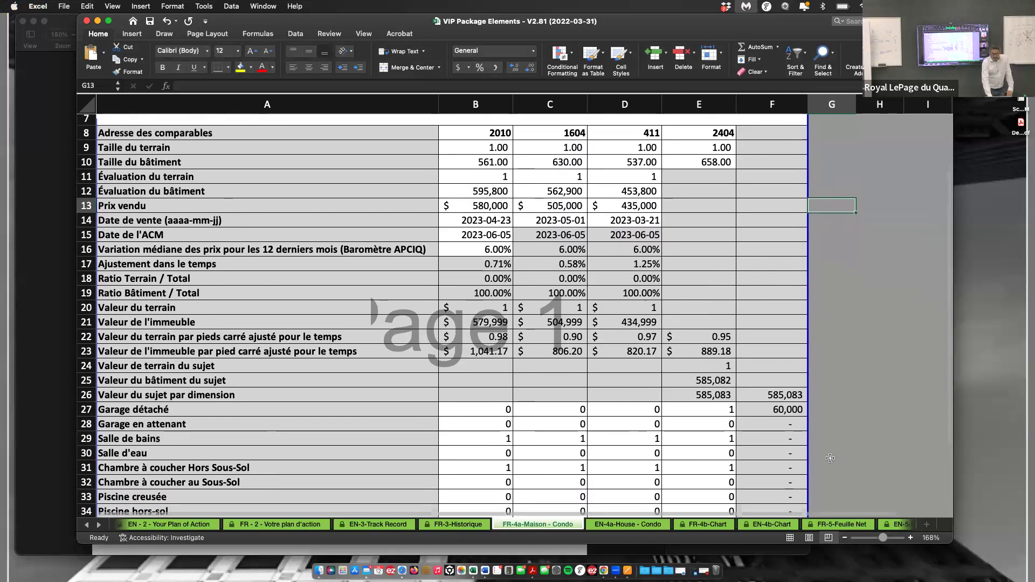
{"action": "scroll", "coordinate": [830, 457], "scroll_direction": "down", "scroll_amount": 1}
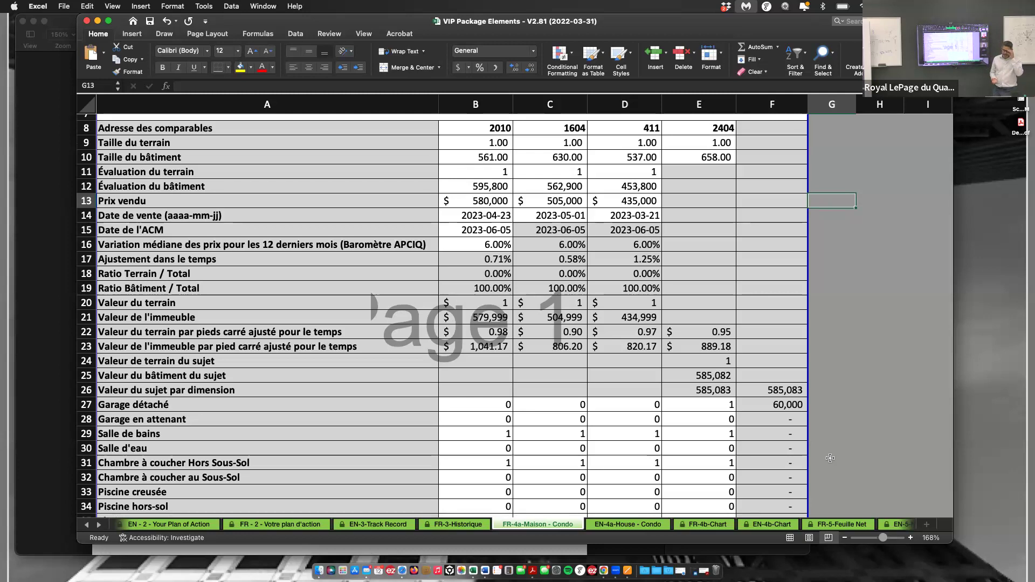
{"action": "left_click_drag", "start_coordinate": [880, 419], "coordinate": [246, 187]}
{"action": "scroll", "coordinate": [253, 192], "scroll_direction": "down", "scroll_amount": 5}
{"action": "scroll", "coordinate": [246, 187], "scroll_direction": "down", "scroll_amount": 3}
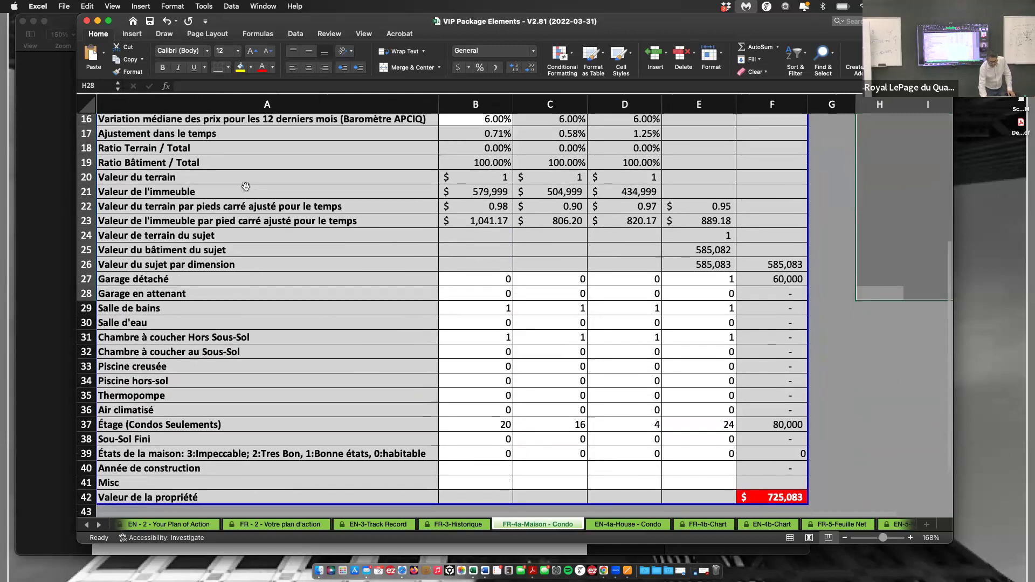
{"action": "scroll", "coordinate": [246, 187], "scroll_direction": "up", "scroll_amount": 1}
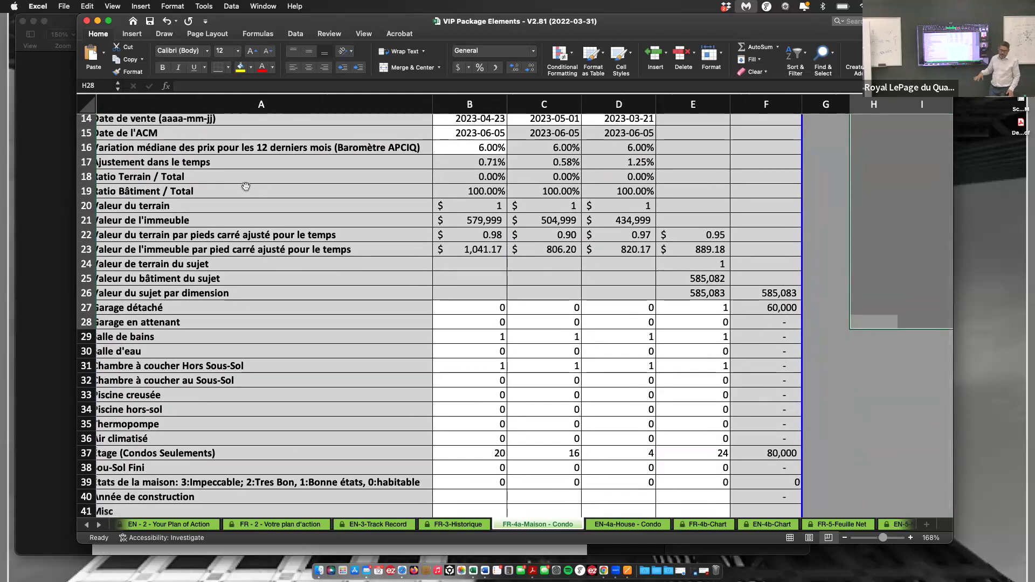
{"action": "scroll", "coordinate": [246, 186], "scroll_direction": "up", "scroll_amount": 1}
{"action": "scroll", "coordinate": [246, 186], "scroll_direction": "up", "scroll_amount": 1}
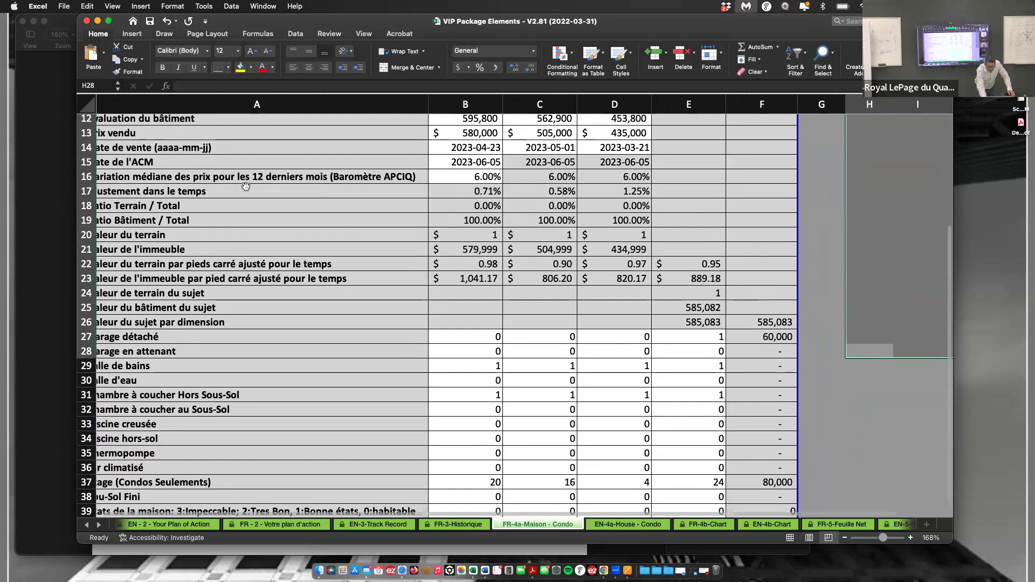
Switch to the CMA-F document in Pages and view its closing pages.
{"action": "key", "text": "ctrl+Up"}
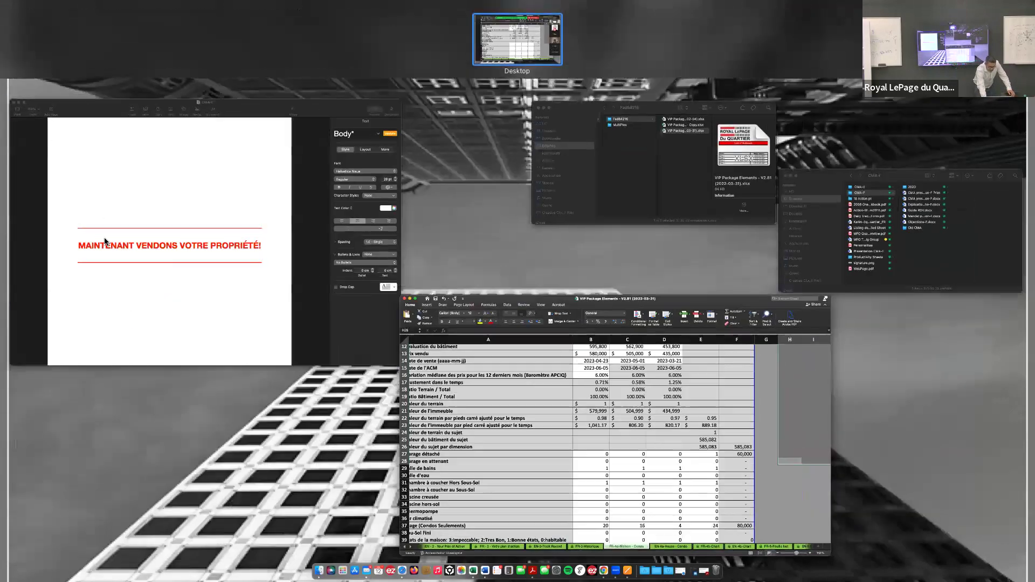
{"action": "left_click", "coordinate": [455, 307]}
{"action": "scroll", "coordinate": [455, 306], "scroll_direction": "up", "scroll_amount": 15}
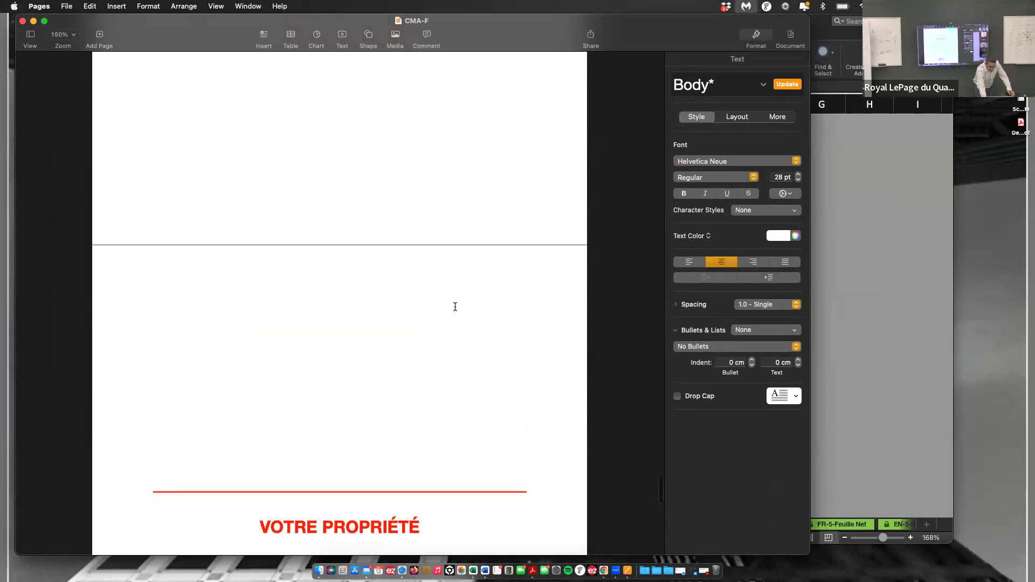
{"action": "scroll", "coordinate": [455, 307], "scroll_direction": "down", "scroll_amount": 10}
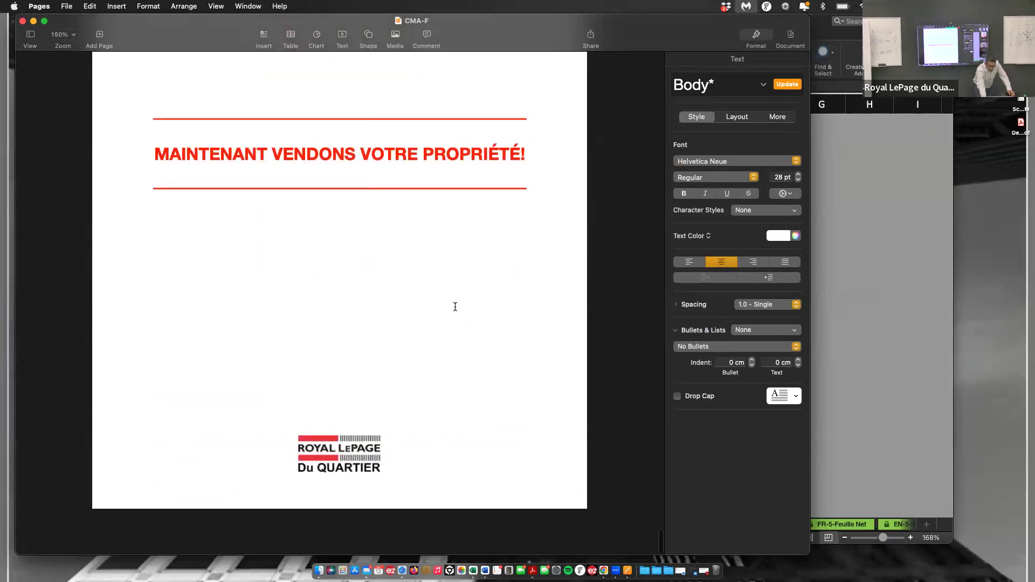
Return to the VIP Package Elements workbook in Excel and look through the English and French action plan and sales history sheets.
{"action": "key", "text": "ctrl+Up"}
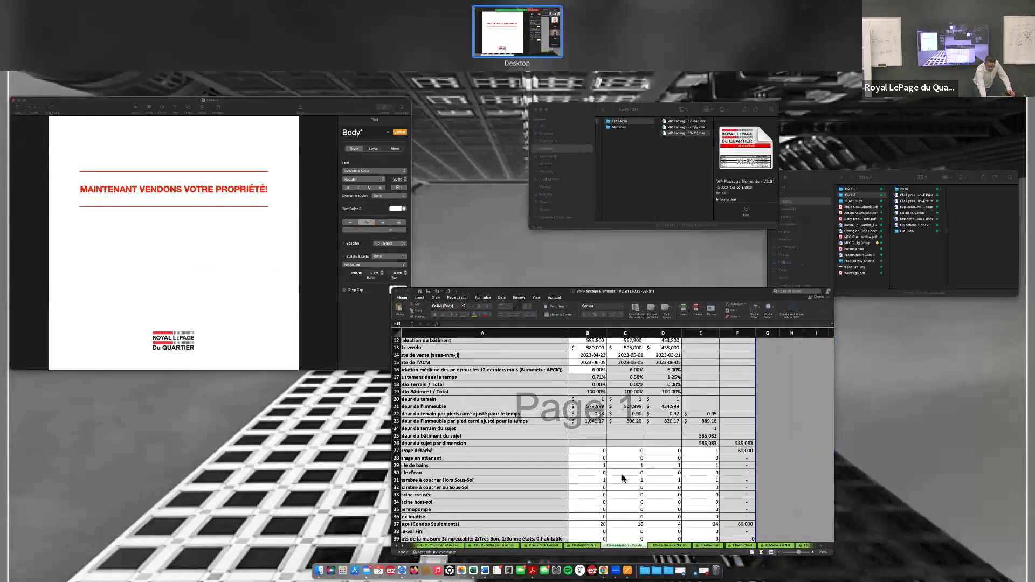
{"action": "left_click", "coordinate": [622, 475]}
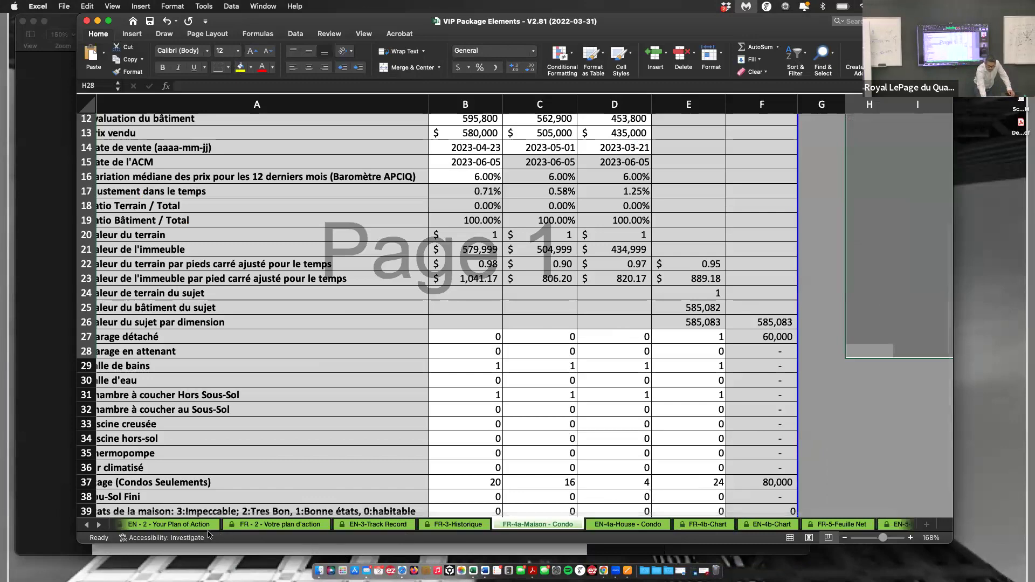
{"action": "left_click", "coordinate": [167, 525]}
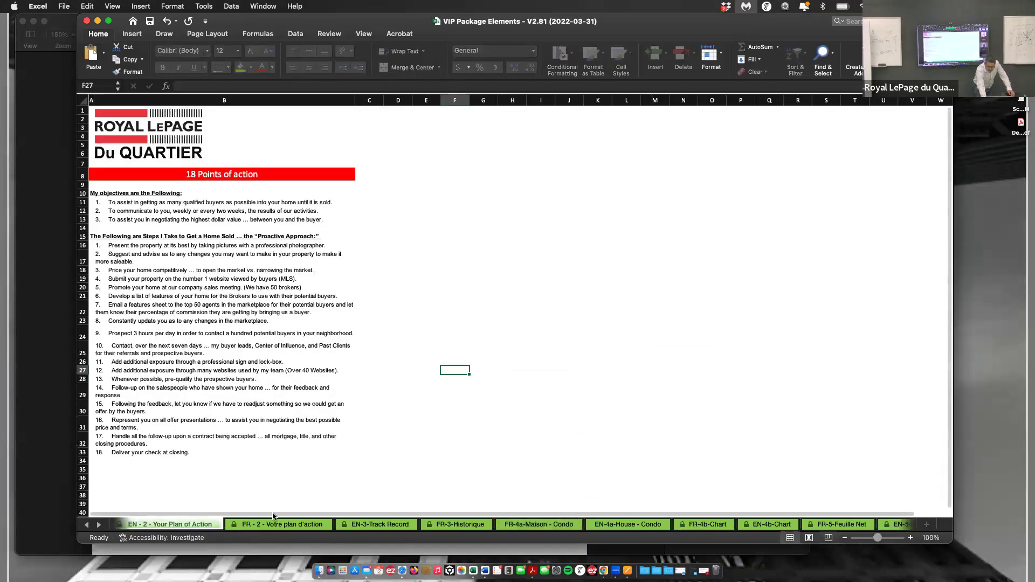
{"action": "left_click", "coordinate": [291, 524]}
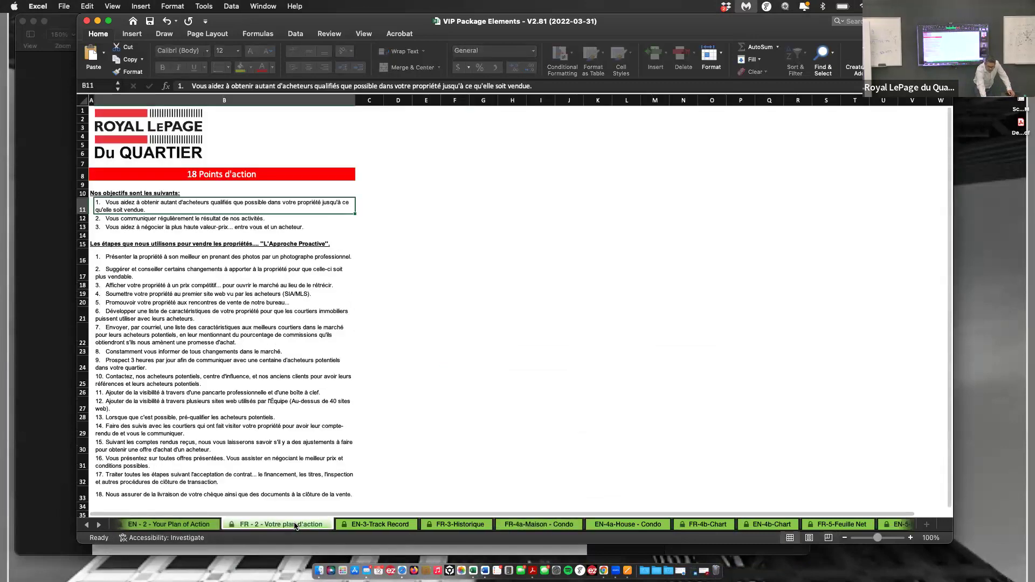
{"action": "left_click", "coordinate": [392, 522]}
{"action": "left_click", "coordinate": [469, 525]}
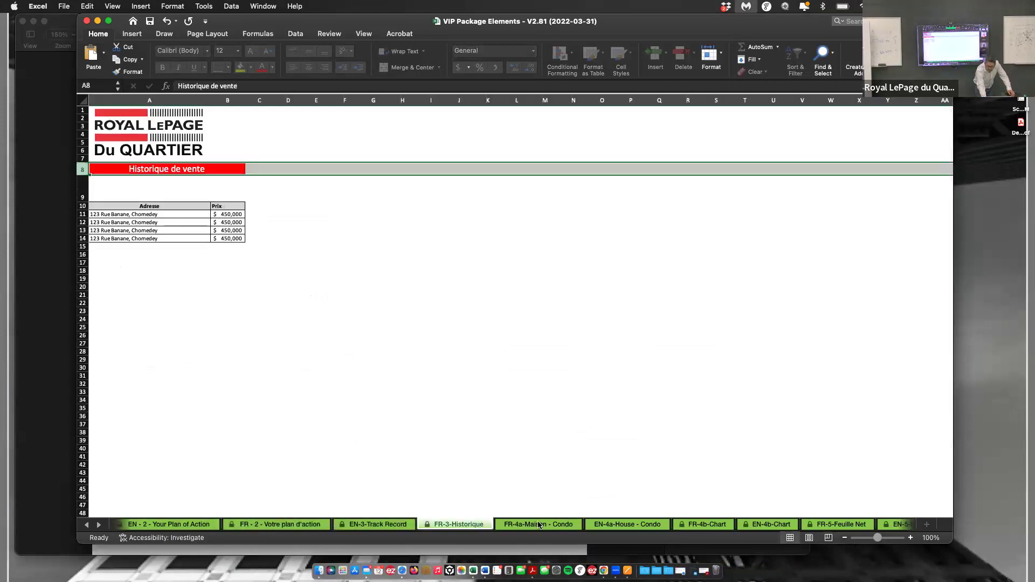
Reopen the FR-4a-Maison - Condo sheet and review it from the comparables' details down to the final property value.
{"action": "left_click", "coordinate": [539, 525]}
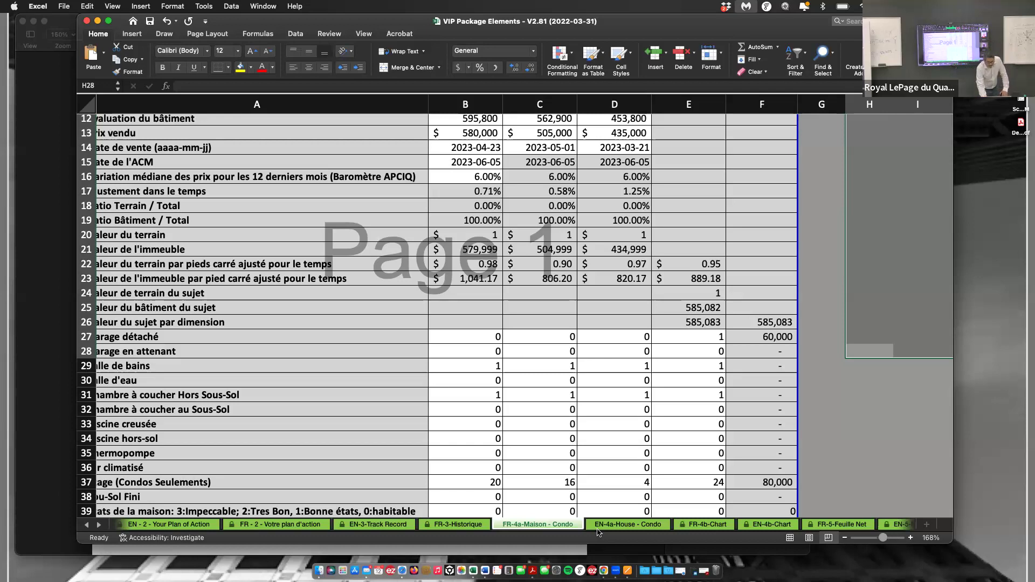
{"action": "scroll", "coordinate": [614, 202], "scroll_direction": "up", "scroll_amount": 4}
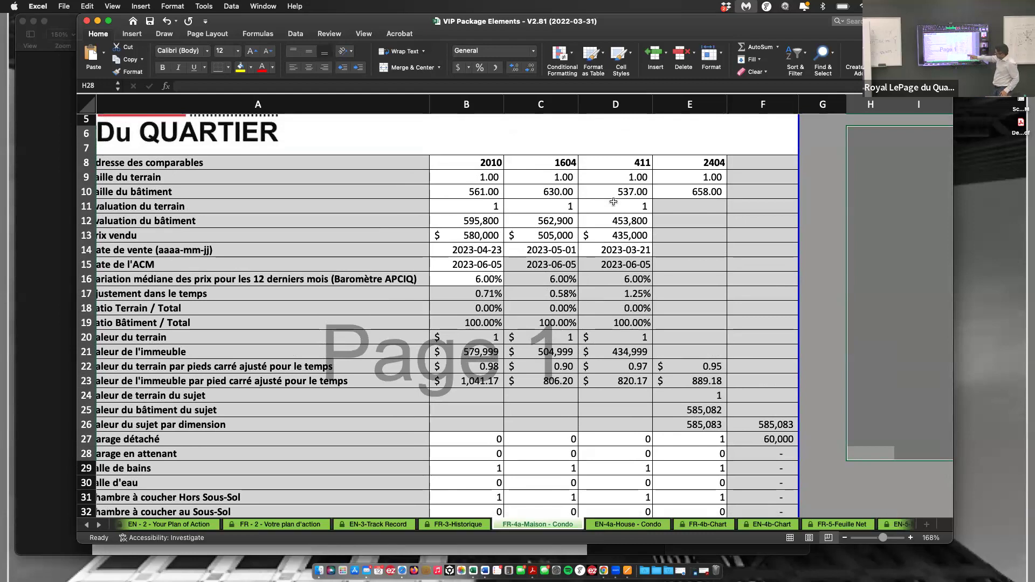
{"action": "scroll", "coordinate": [614, 202], "scroll_direction": "down", "scroll_amount": 4}
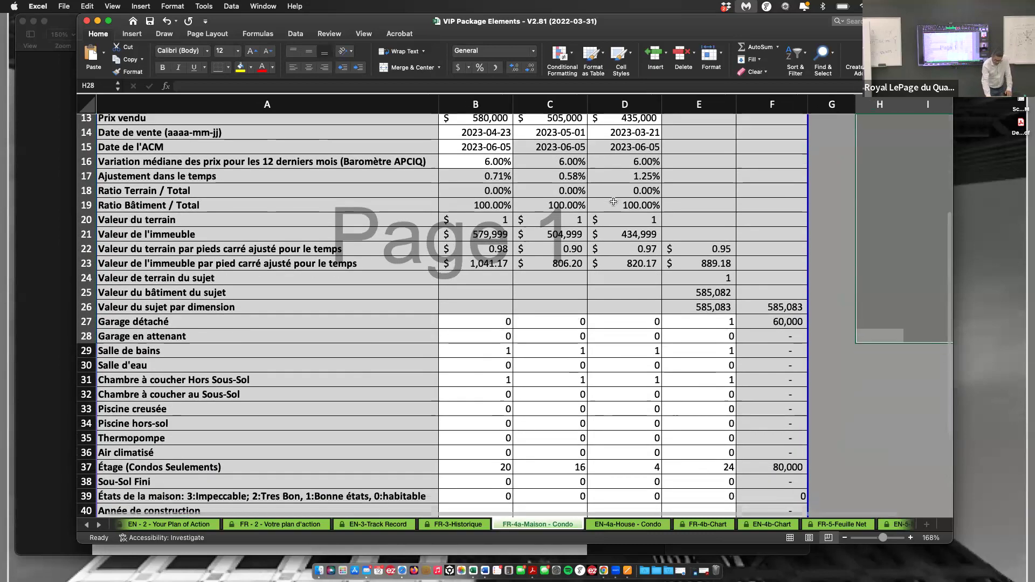
{"action": "scroll", "coordinate": [613, 202], "scroll_direction": "down", "scroll_amount": 3}
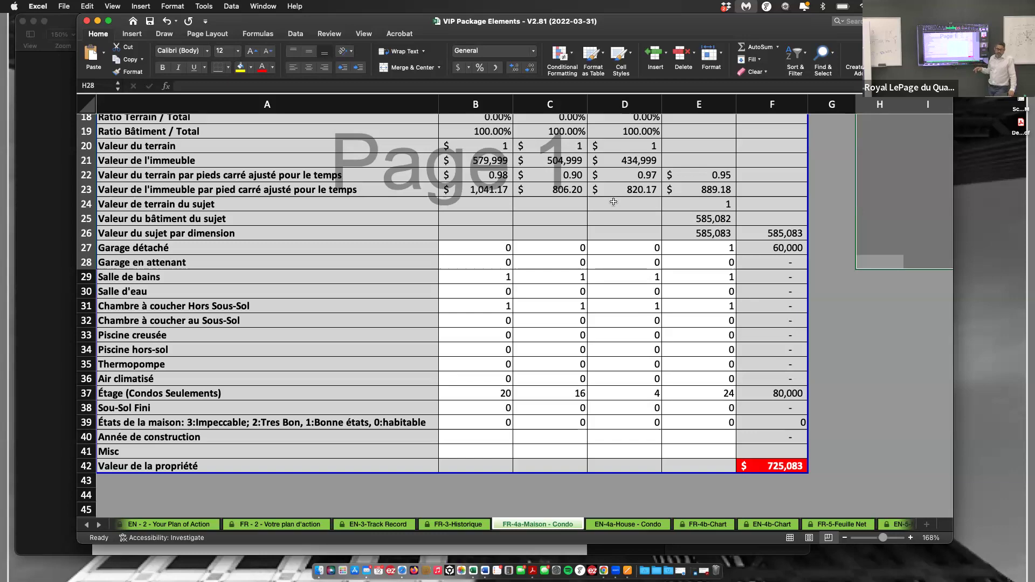
{"action": "scroll", "coordinate": [613, 201], "scroll_direction": "up", "scroll_amount": 8}
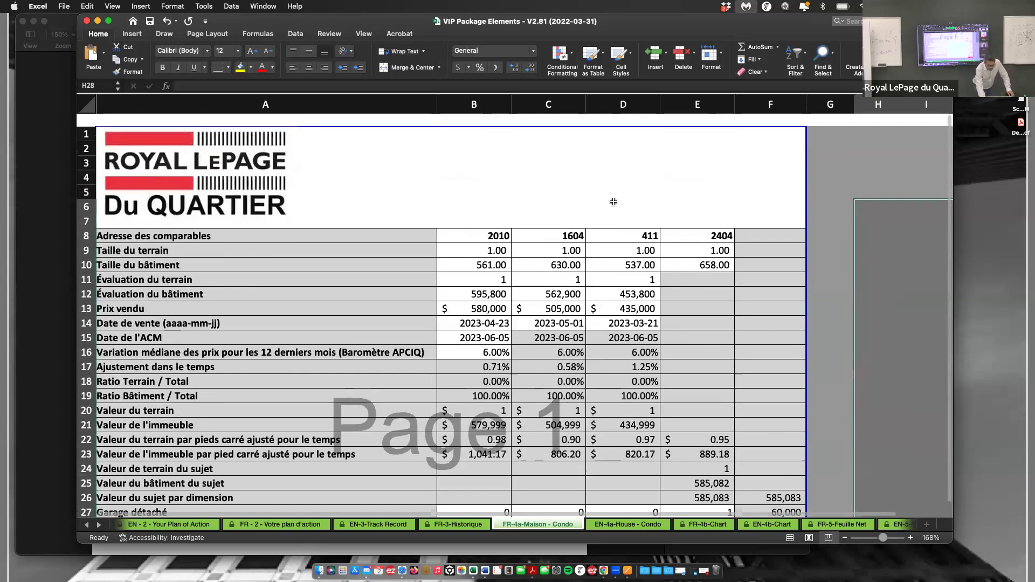
View the cover page of the CMA-F document in Pages and return to the comparables workbook in Excel.
{"action": "key", "text": "ctrl+Up"}
{"action": "left_click", "coordinate": [205, 267]}
{"action": "scroll", "coordinate": [503, 260], "scroll_direction": "up", "scroll_amount": 15}
{"action": "scroll", "coordinate": [502, 261], "scroll_direction": "up", "scroll_amount": 15}
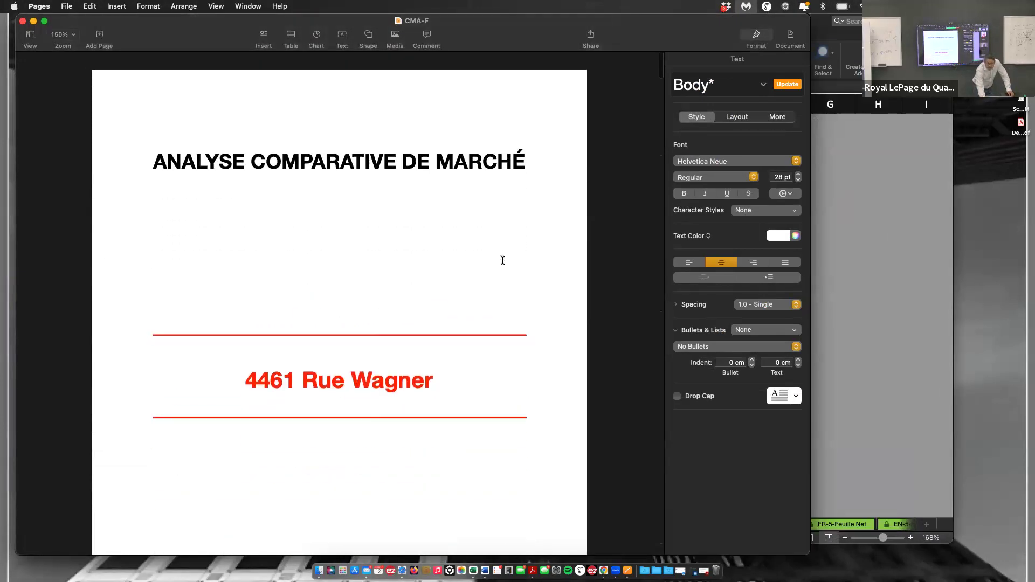
{"action": "key", "text": "ctrl+Up"}
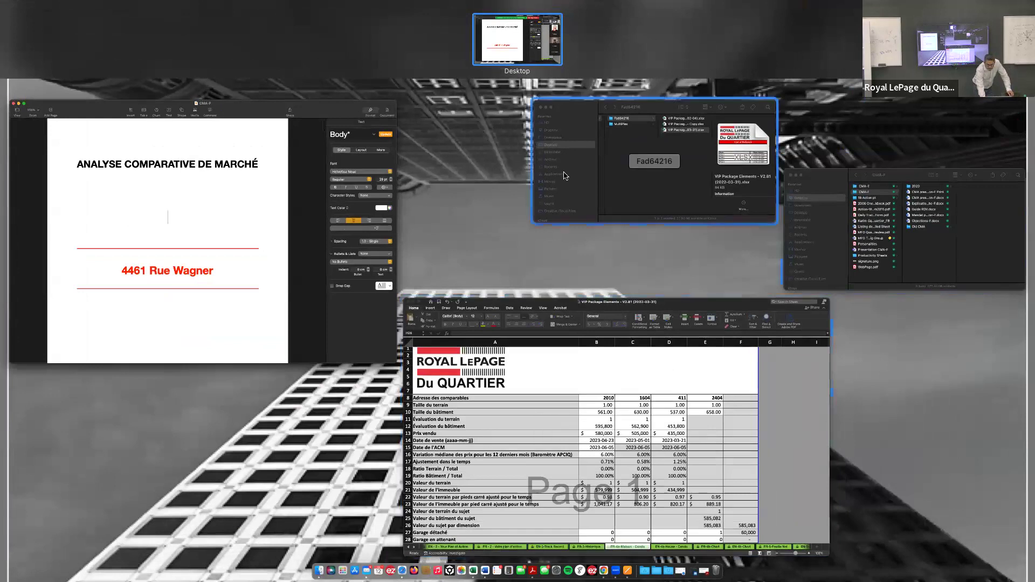
{"action": "left_click", "coordinate": [636, 368]}
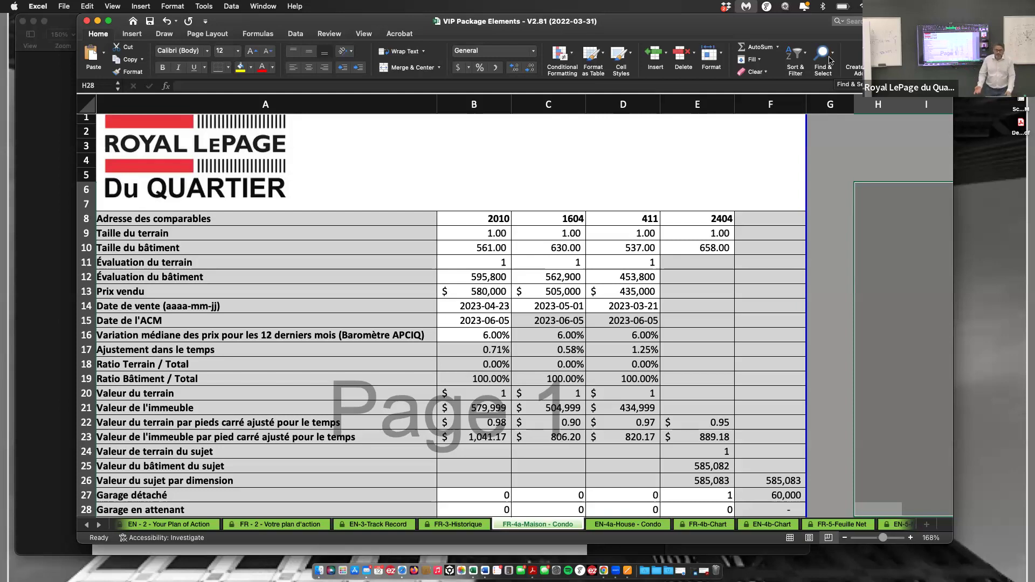
Switch to the CMA-F document in Pages and read through the meeting letter and the 18 points d'actions section.
{"action": "key", "text": "ctrl+Up"}
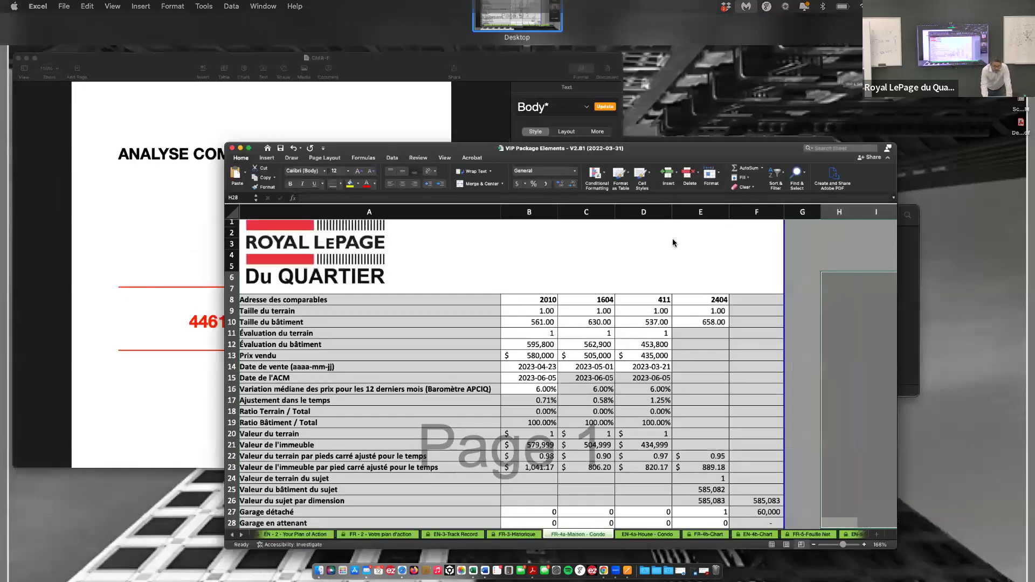
{"action": "left_click", "coordinate": [580, 415]}
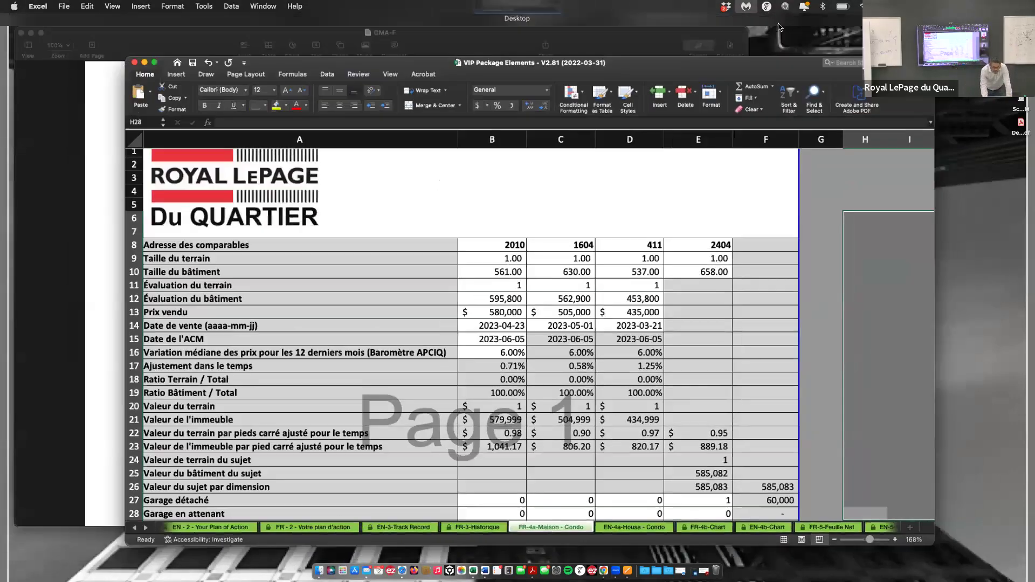
{"action": "key", "text": "ctrl+Up"}
{"action": "left_click", "coordinate": [384, 331]}
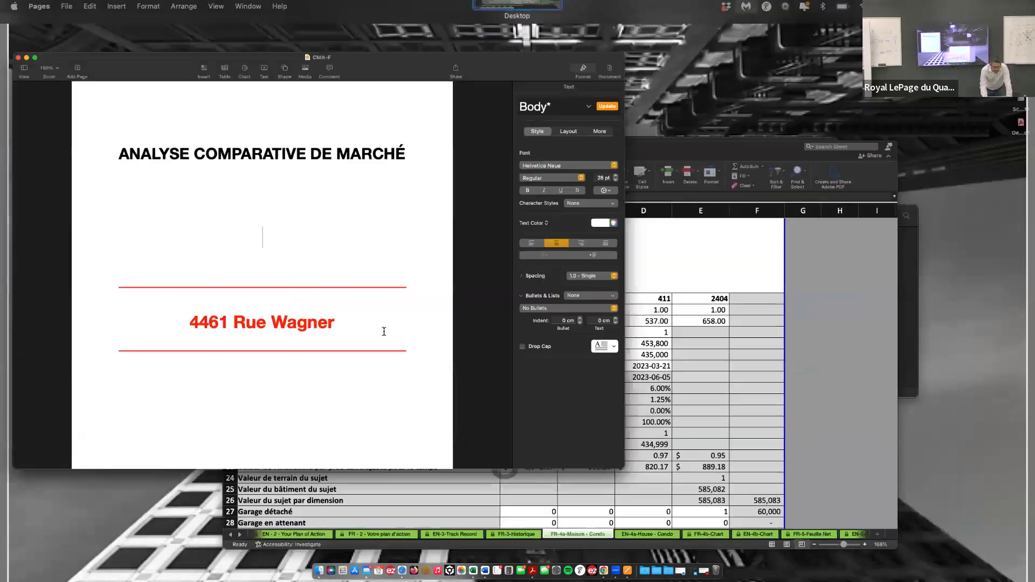
{"action": "scroll", "coordinate": [384, 331], "scroll_direction": "down", "scroll_amount": 15}
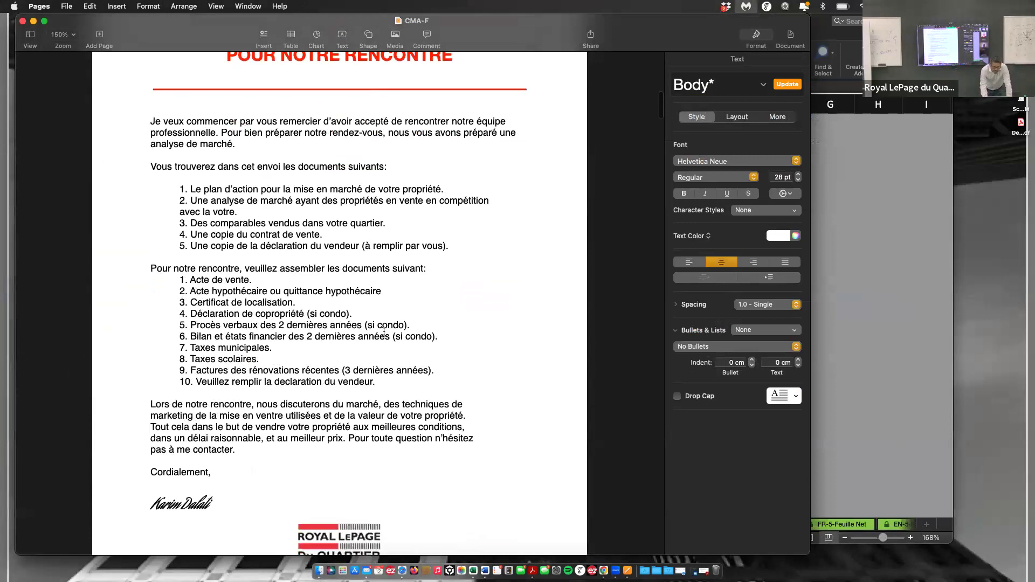
{"action": "scroll", "coordinate": [384, 331], "scroll_direction": "down", "scroll_amount": 15}
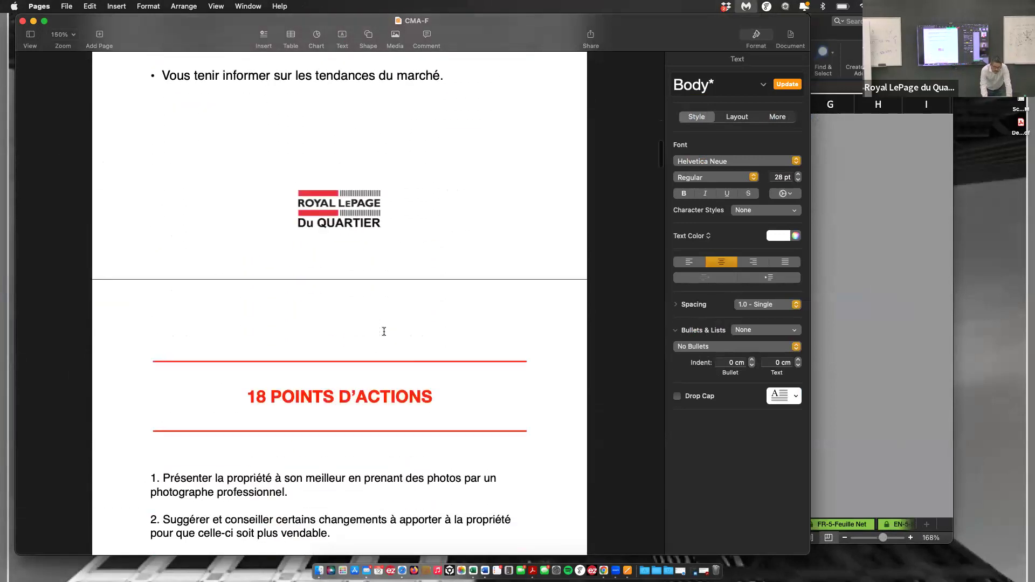
{"action": "scroll", "coordinate": [384, 331], "scroll_direction": "down", "scroll_amount": 3}
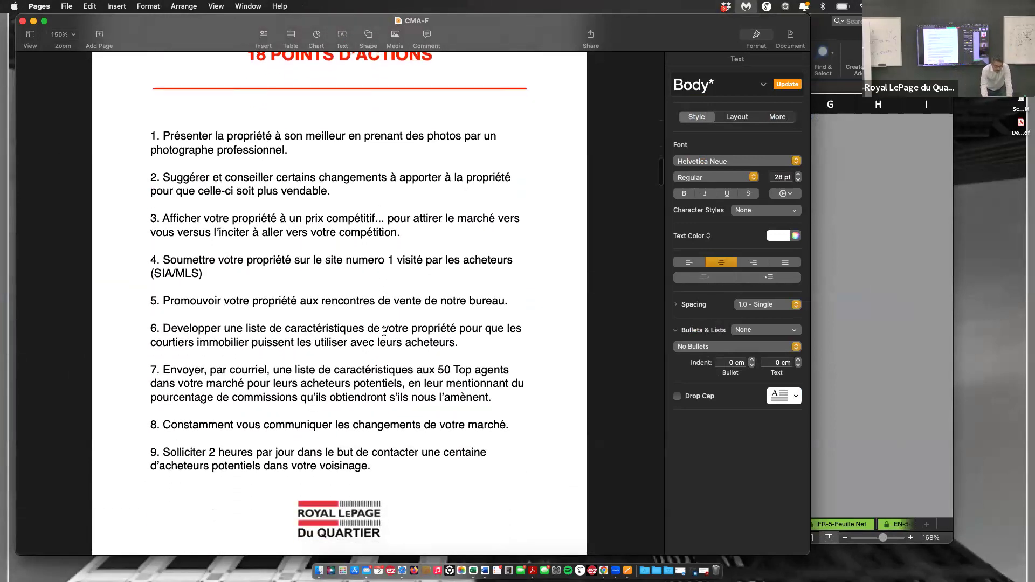
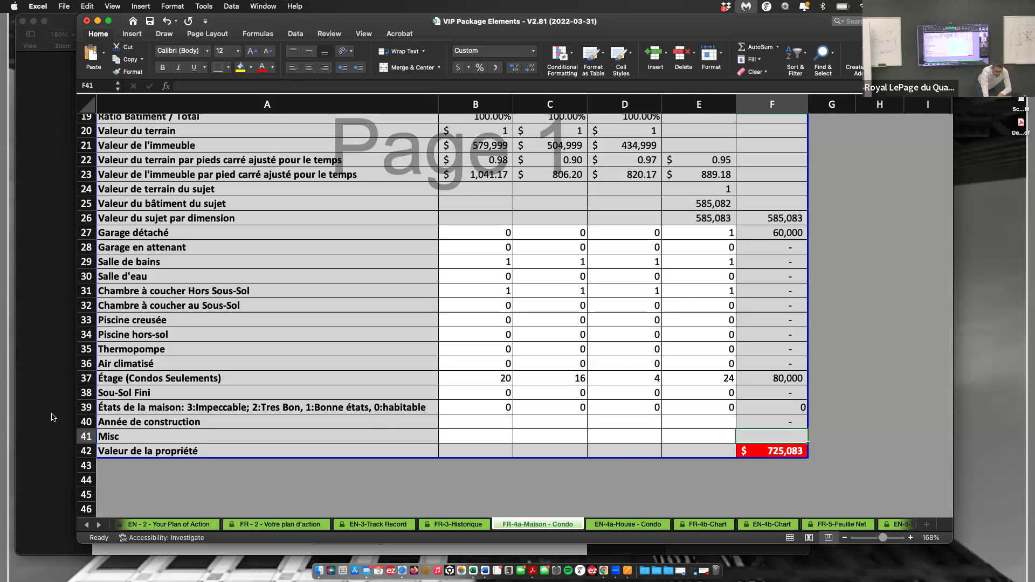
Highlight the Misc row, and review the amounts on the Adjustements sheet and the market figures on the Data sheet.
{"action": "left_click", "coordinate": [90, 438]}
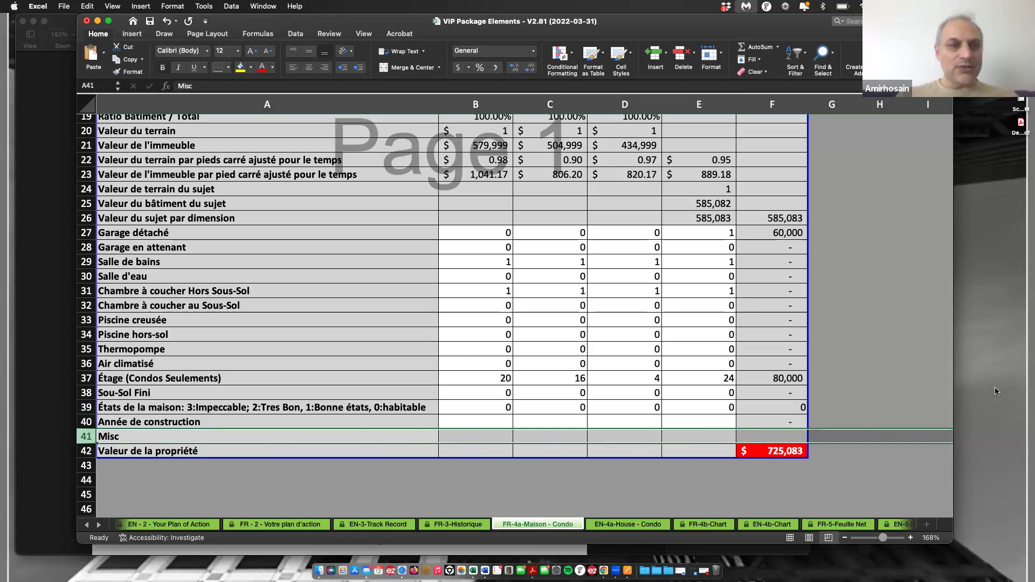
{"action": "left_click", "coordinate": [879, 465]}
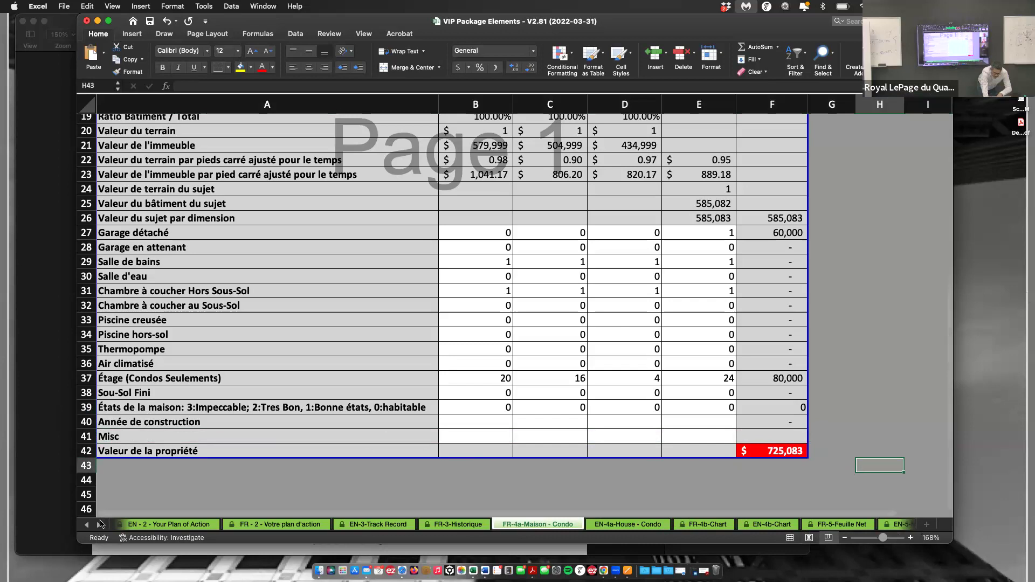
{"action": "left_click", "coordinate": [99, 525]}
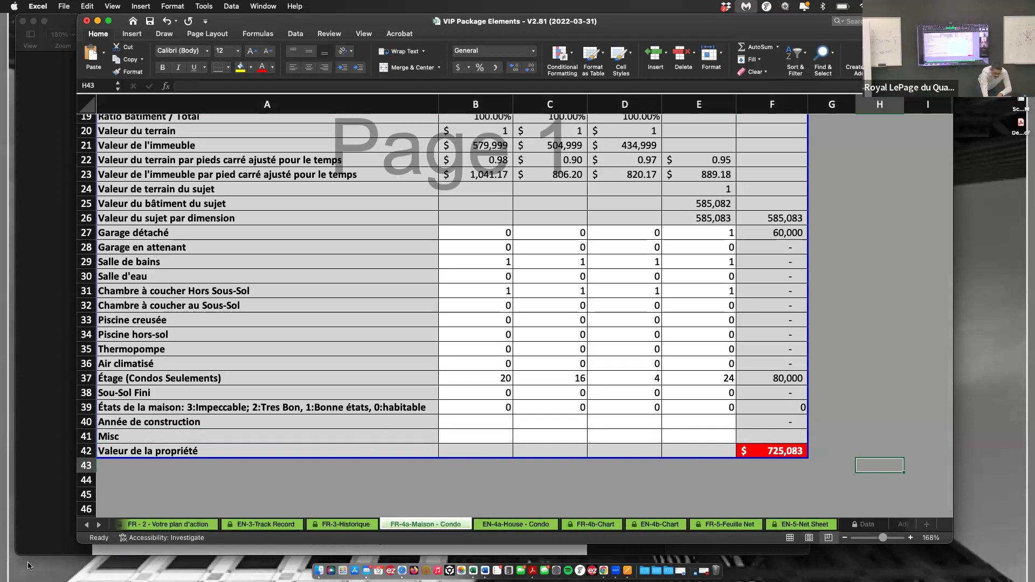
{"action": "left_click", "coordinate": [99, 524]}
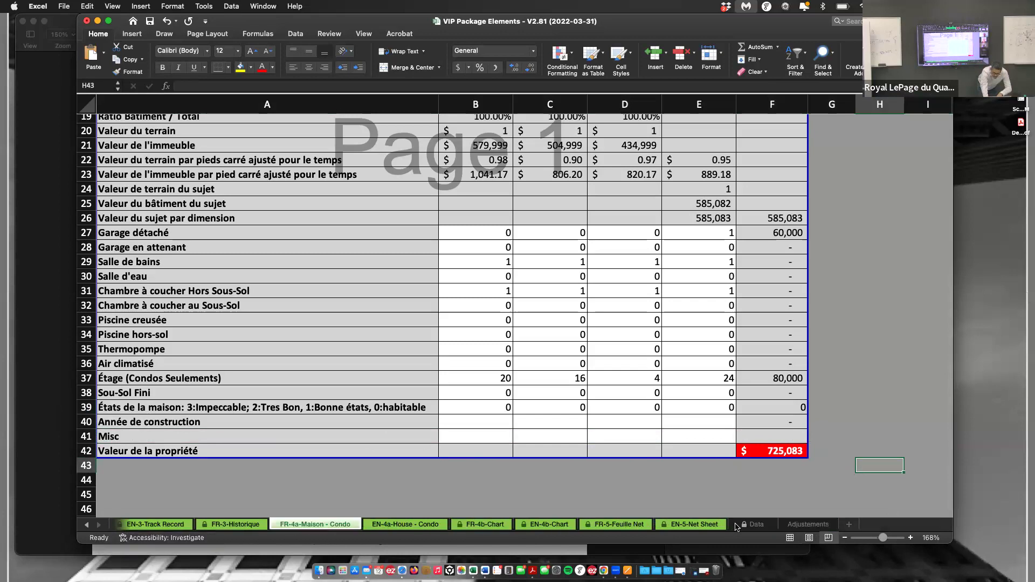
{"action": "left_click", "coordinate": [808, 525]}
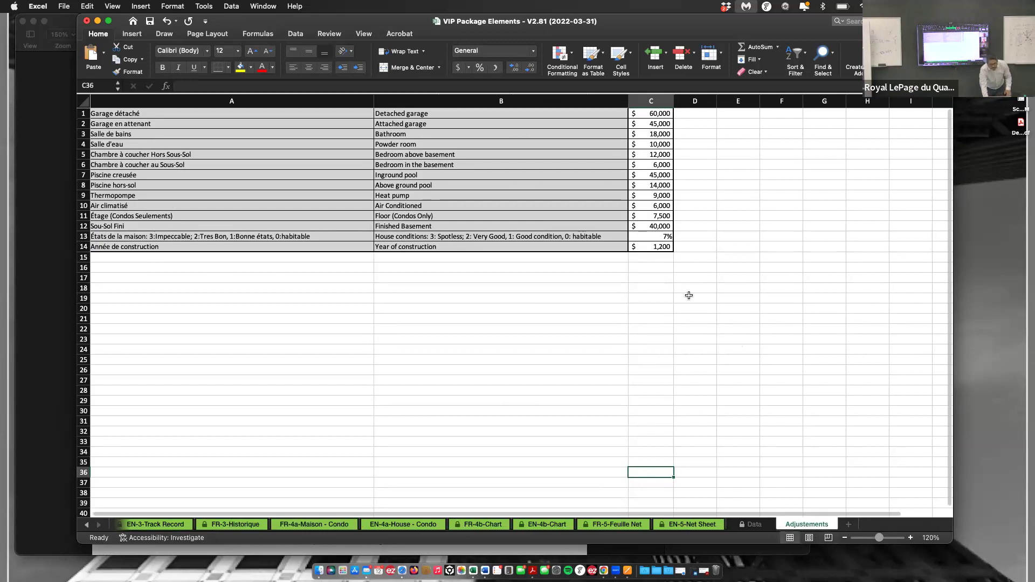
{"action": "left_click", "coordinate": [654, 136]}
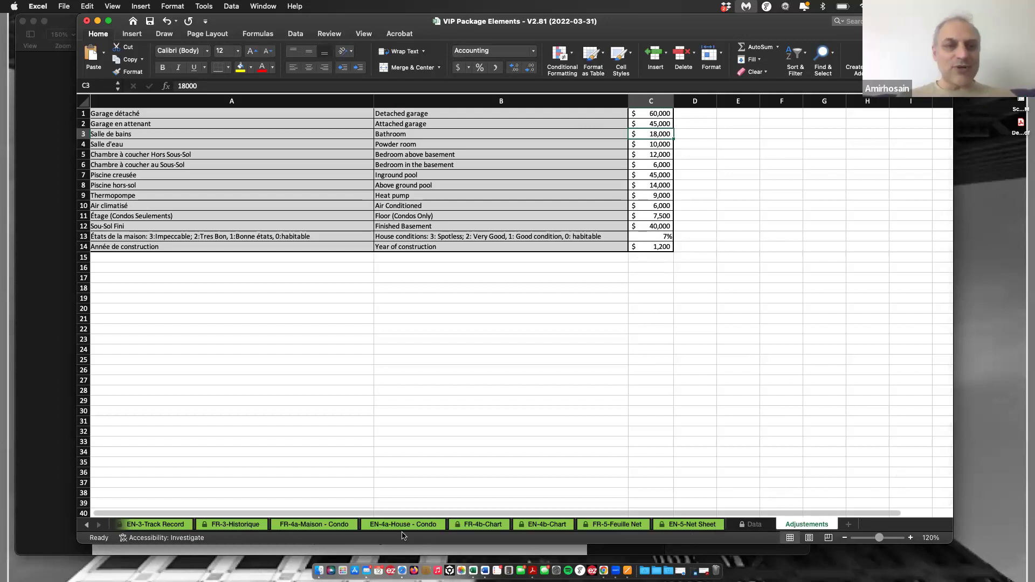
{"action": "left_click", "coordinate": [754, 525]}
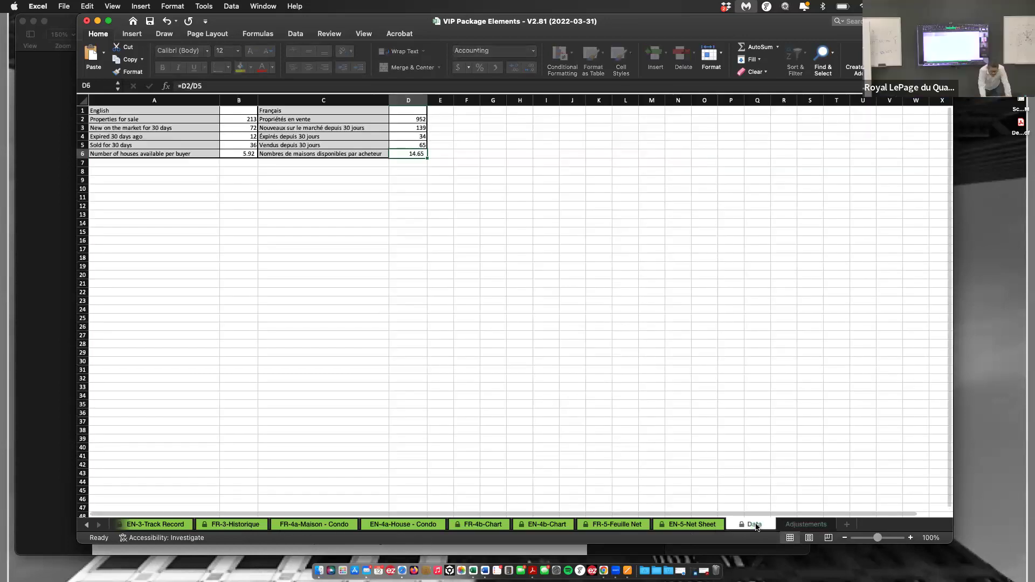
{"action": "left_click", "coordinate": [787, 526]}
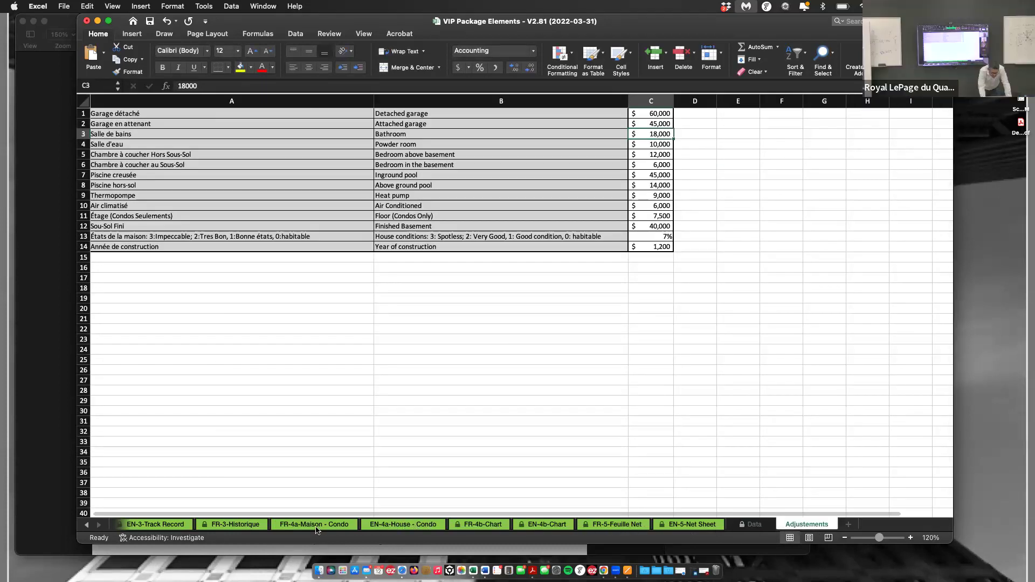
Open the FR-3-Historique sheet and examine the addresses and prices in its sales history table.
{"action": "left_click", "coordinate": [87, 526]}
{"action": "left_click", "coordinate": [87, 525]}
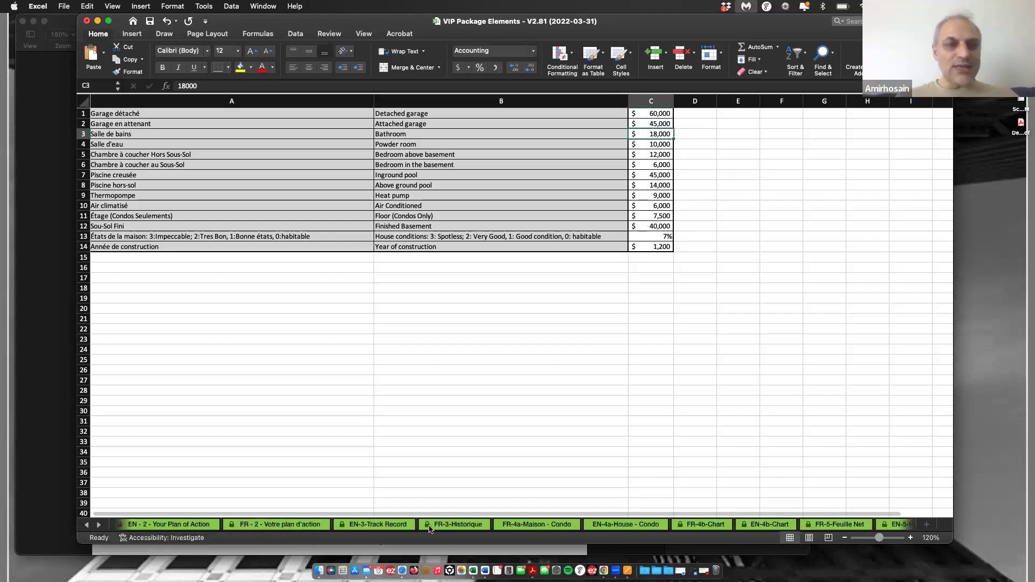
{"action": "left_click", "coordinate": [459, 526]}
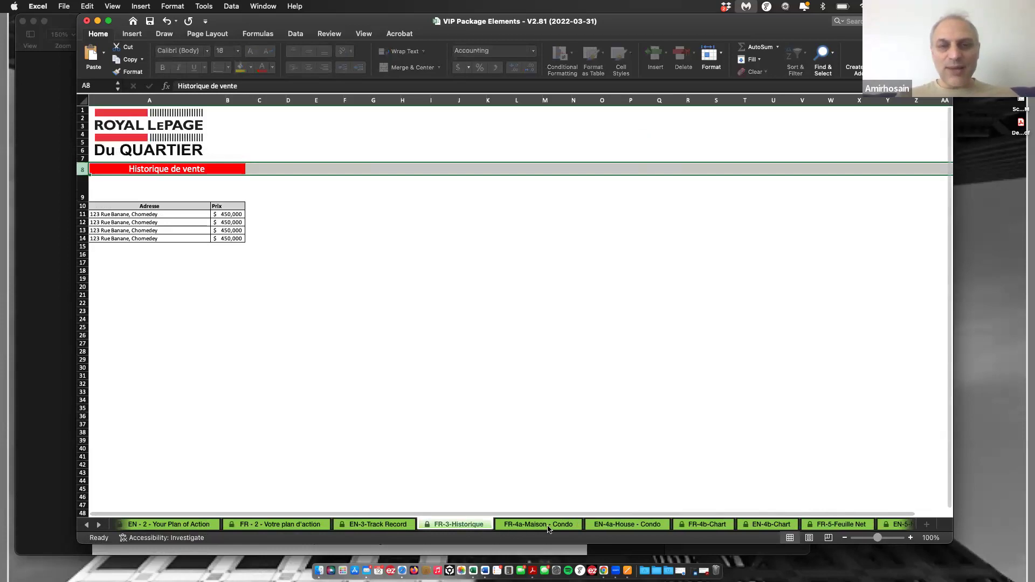
{"action": "left_click", "coordinate": [542, 527]}
{"action": "left_click", "coordinate": [470, 525]}
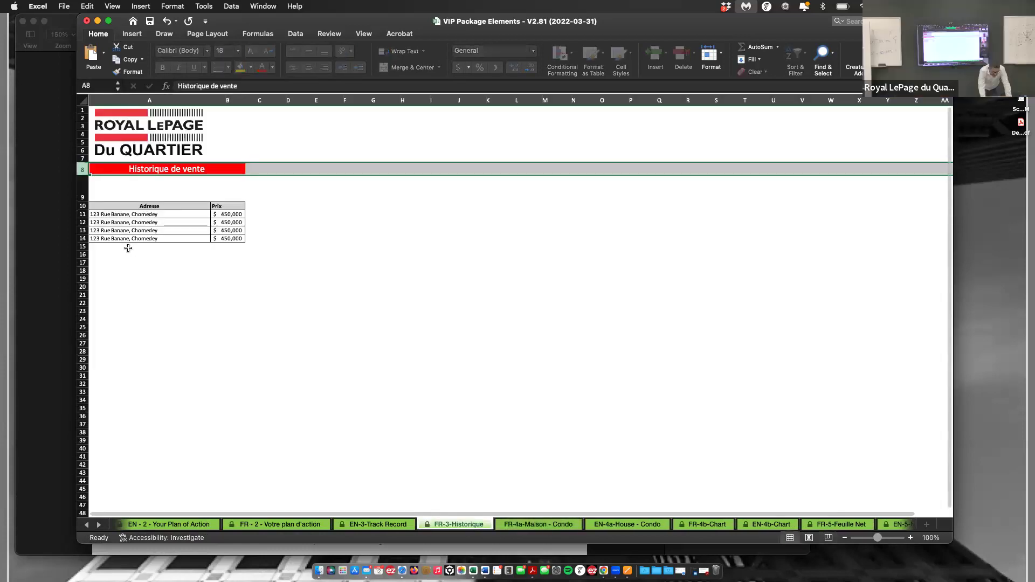
{"action": "left_click", "coordinate": [231, 215]}
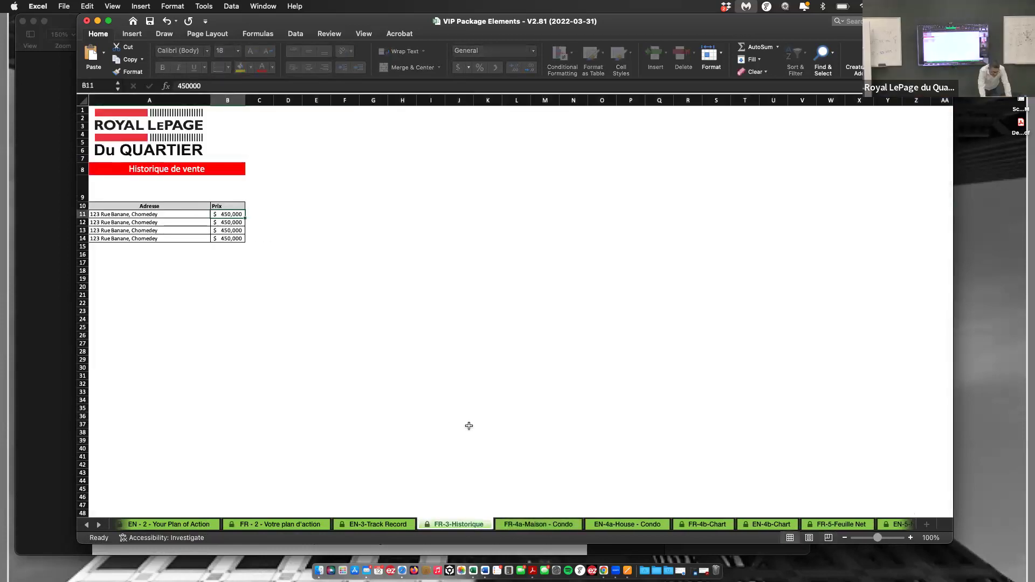
Return to the FR-4a-Maison - Condo sheet and review it from the comparables' details down to the property value.
{"action": "left_click", "coordinate": [542, 525]}
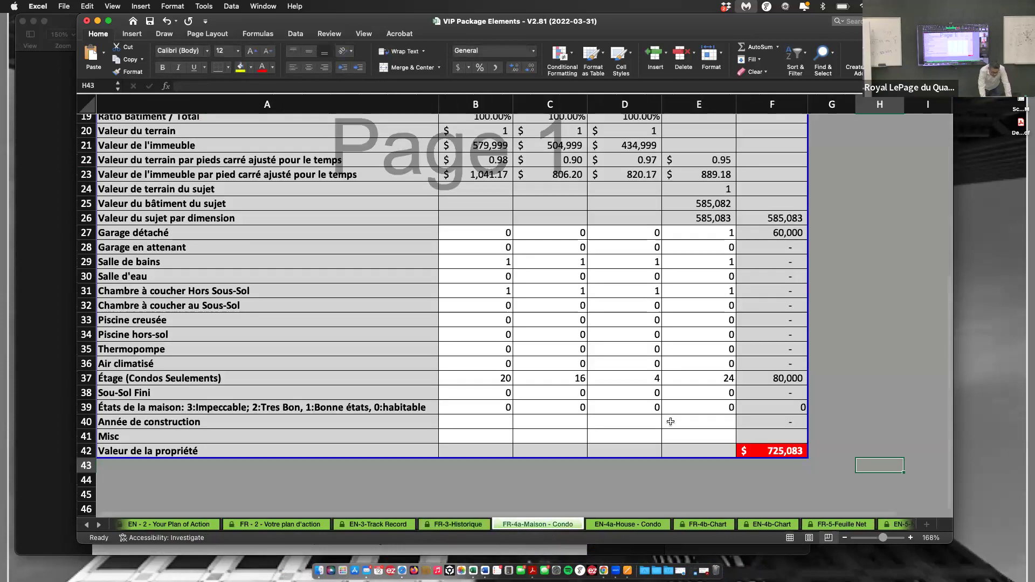
{"action": "scroll", "coordinate": [671, 421], "scroll_direction": "up", "scroll_amount": 5}
{"action": "scroll", "coordinate": [674, 420], "scroll_direction": "down", "scroll_amount": 3}
{"action": "scroll", "coordinate": [674, 420], "scroll_direction": "up", "scroll_amount": 8}
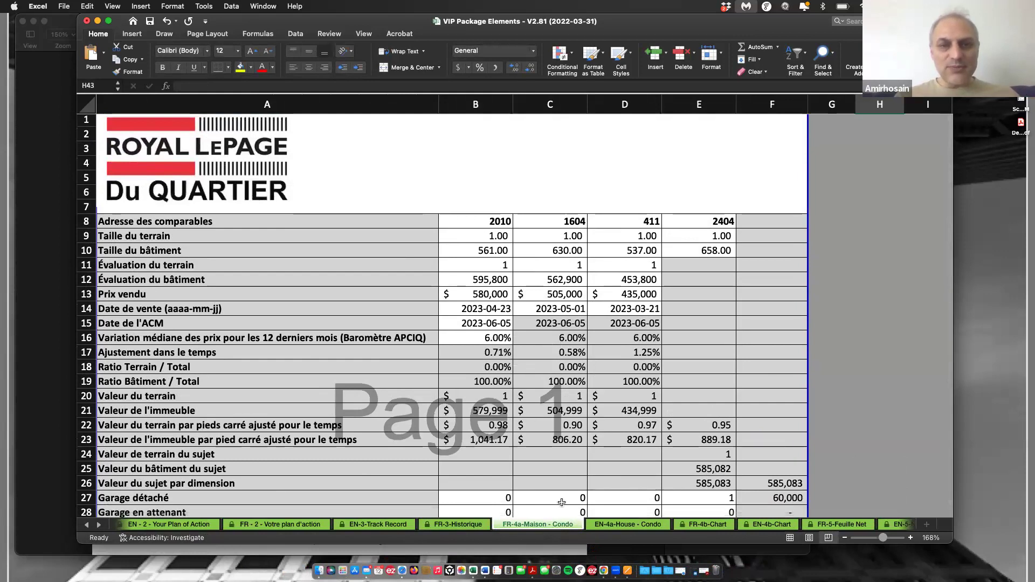
{"action": "scroll", "coordinate": [263, 377], "scroll_direction": "down", "scroll_amount": 8}
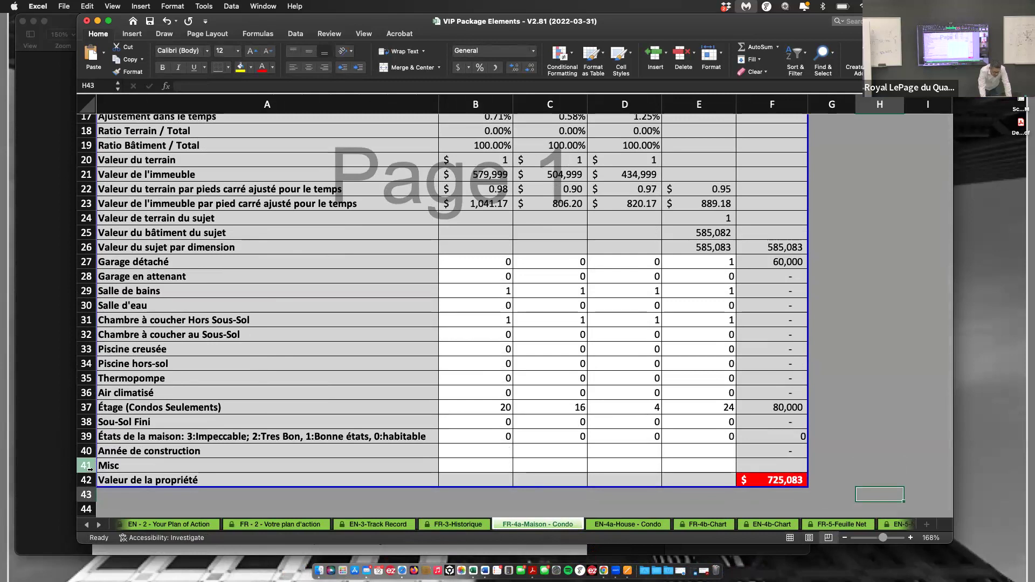
View the row commands available for the Misc row, dismiss them, and go back over the comparables' details.
{"action": "left_click", "coordinate": [90, 468]}
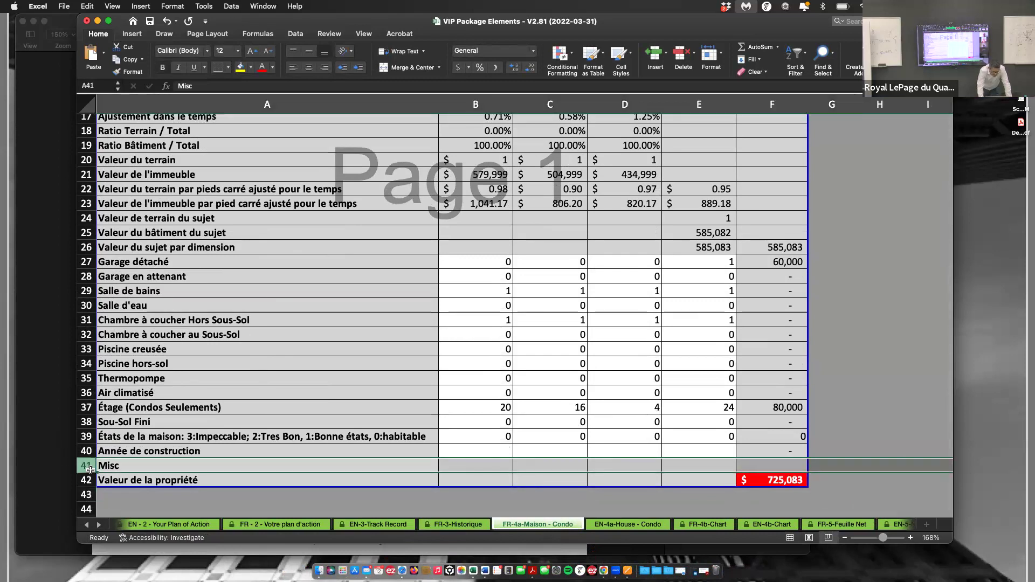
{"action": "right_click", "coordinate": [90, 471]}
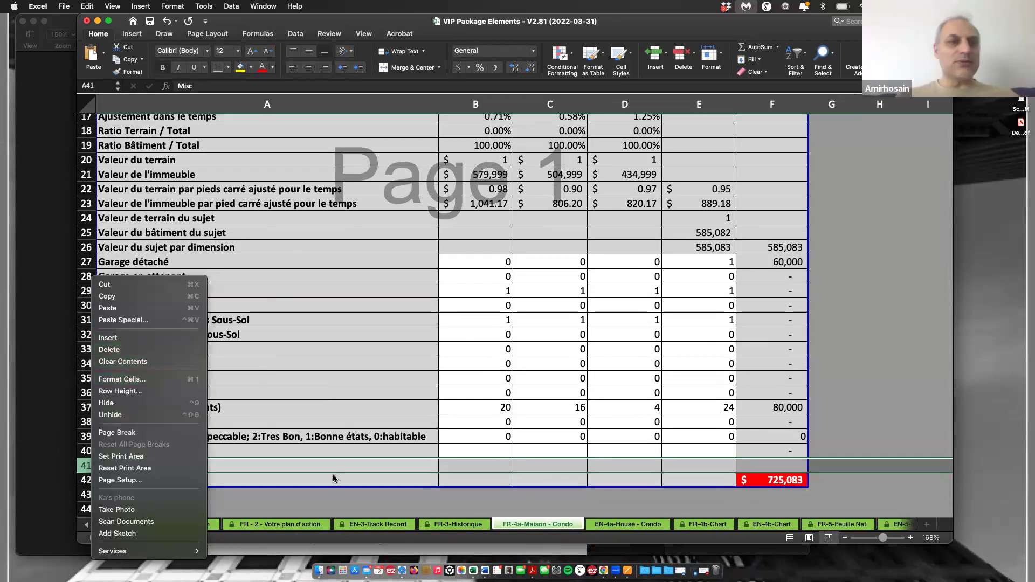
{"action": "left_click", "coordinate": [407, 503]}
{"action": "left_click", "coordinate": [407, 503]}
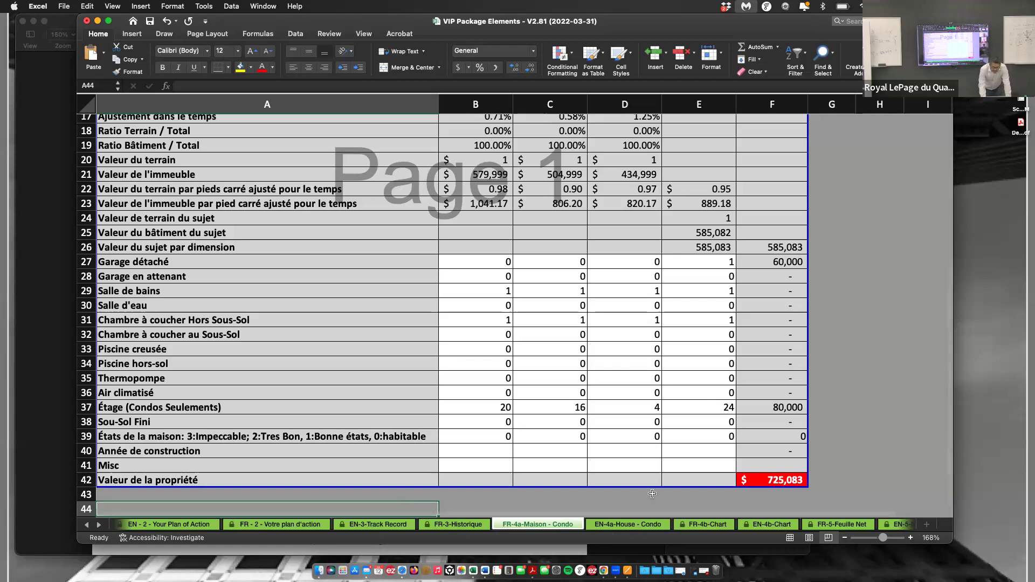
{"action": "scroll", "coordinate": [539, 496], "scroll_direction": "up", "scroll_amount": 10}
{"action": "scroll", "coordinate": [652, 494], "scroll_direction": "down", "scroll_amount": 5}
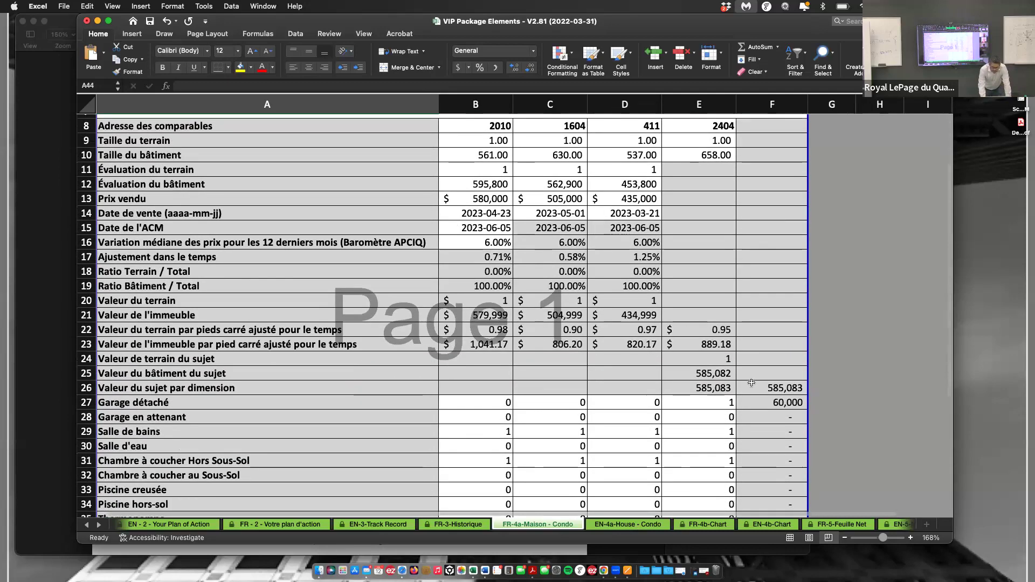
Switch to Finder and open the Netsheet document from the 2020 folder inside CMA-F.
{"action": "key", "text": "ctrl+Up"}
{"action": "left_click", "coordinate": [906, 229]}
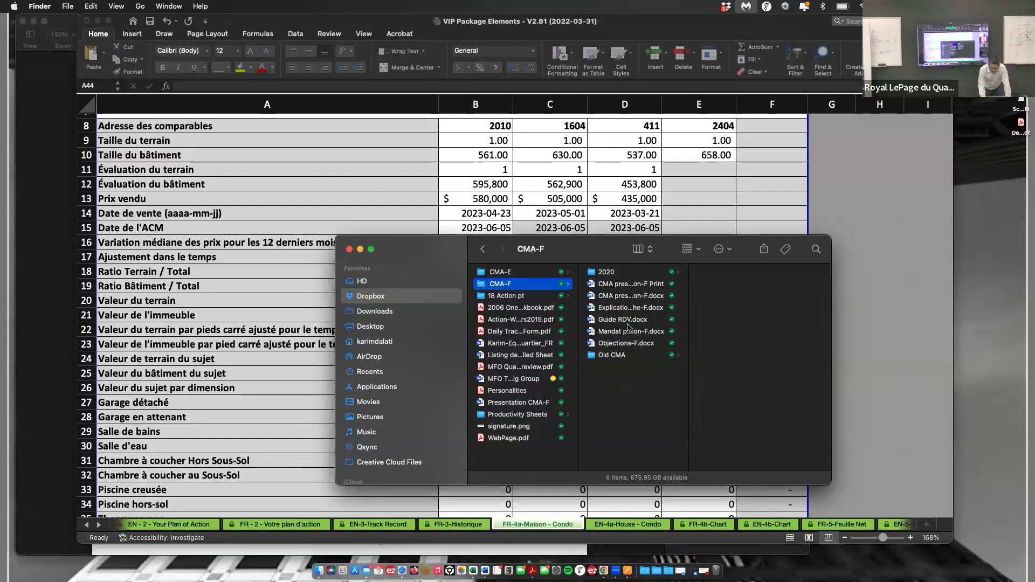
{"action": "left_click", "coordinate": [655, 344]}
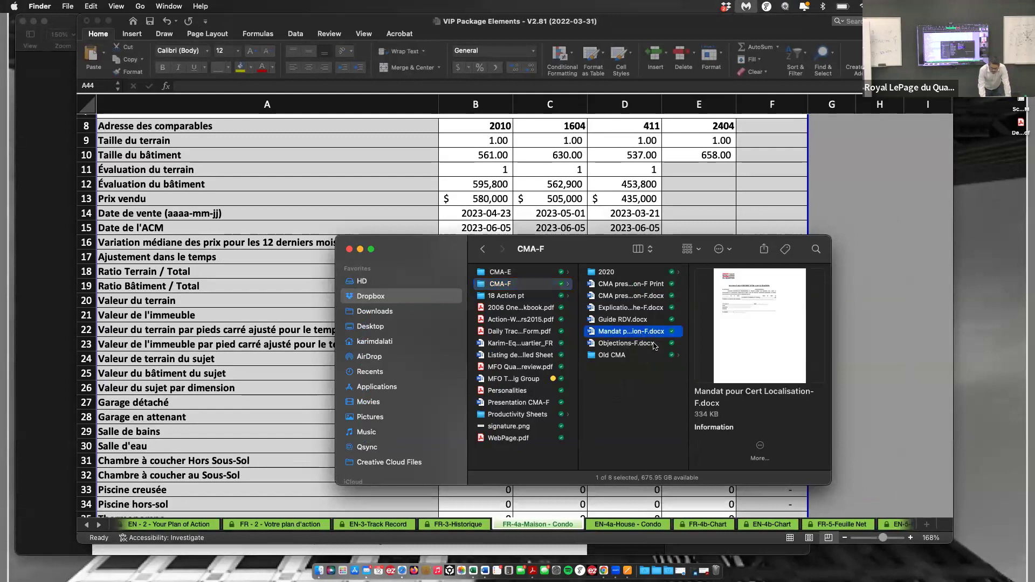
{"action": "left_click", "coordinate": [620, 308]}
{"action": "left_click", "coordinate": [609, 272]}
{"action": "left_click", "coordinate": [738, 296]}
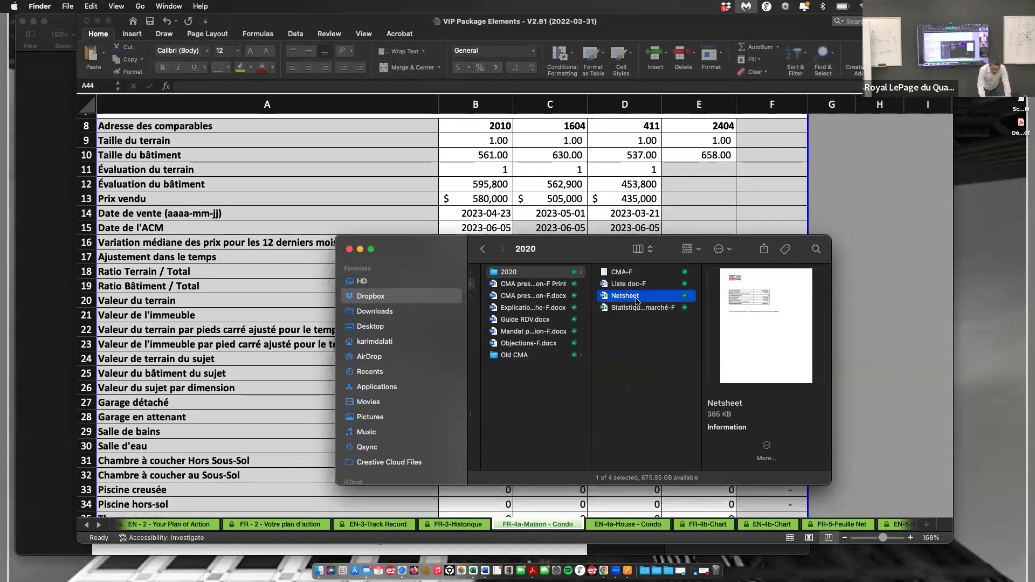
{"action": "double_click", "coordinate": [637, 300]}
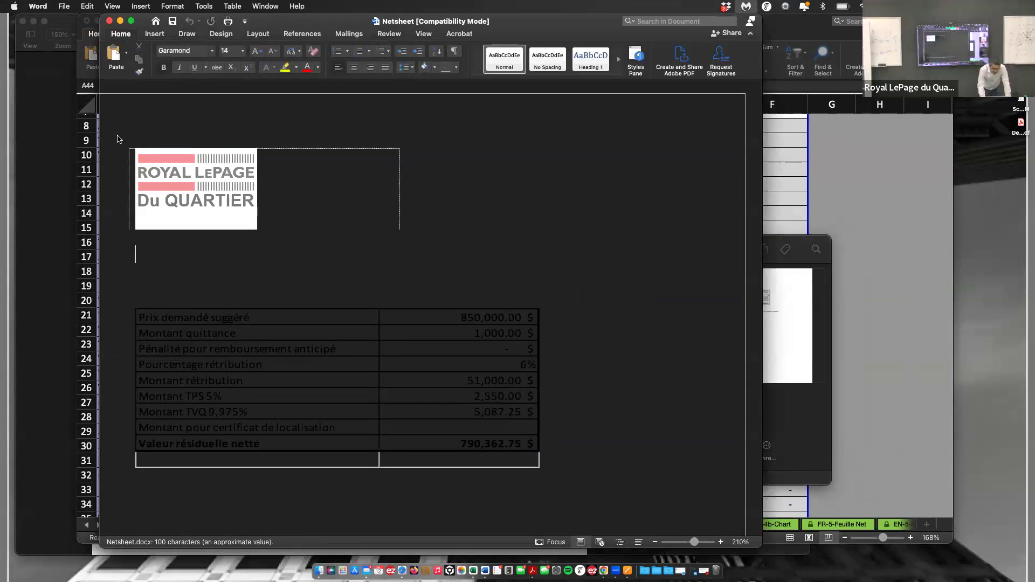
Save the document as a PDF named Netsheet on the Desktop and close the Word file without saving its changes.
{"action": "key", "text": "super+shift+End"}
{"action": "left_click", "coordinate": [668, 302]}
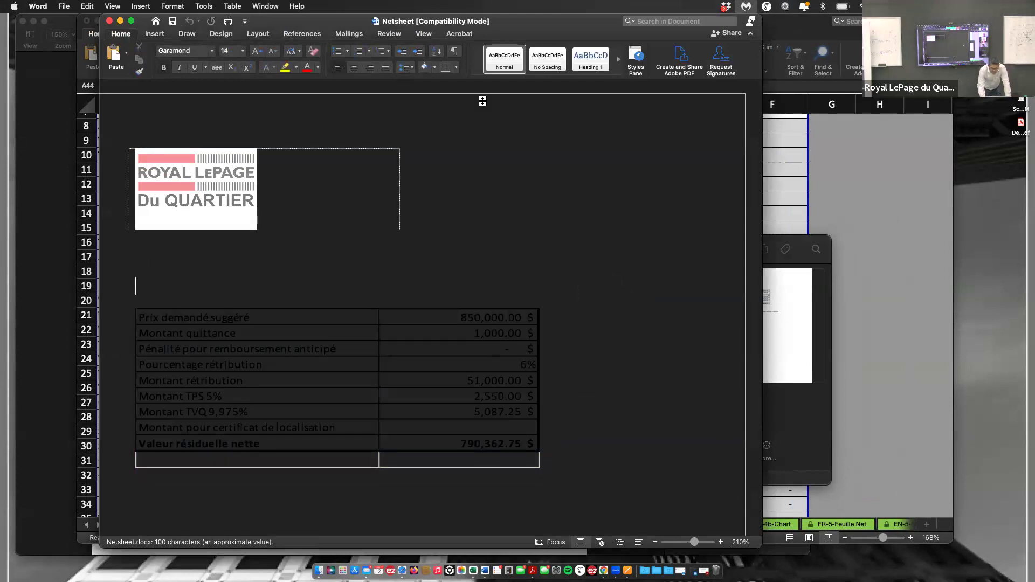
{"action": "key", "text": "super+bracketleft"}
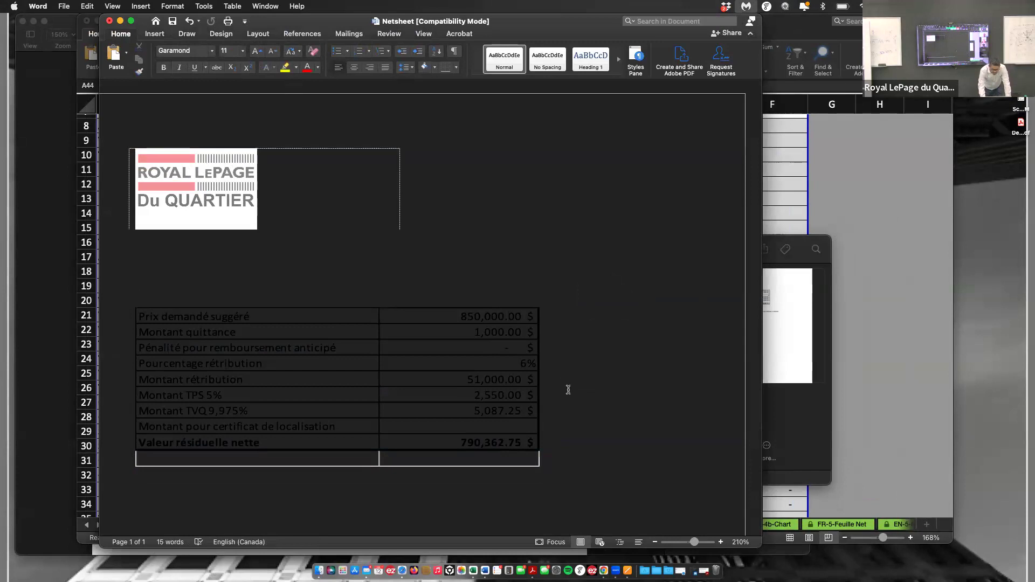
{"action": "key", "text": "super+p"}
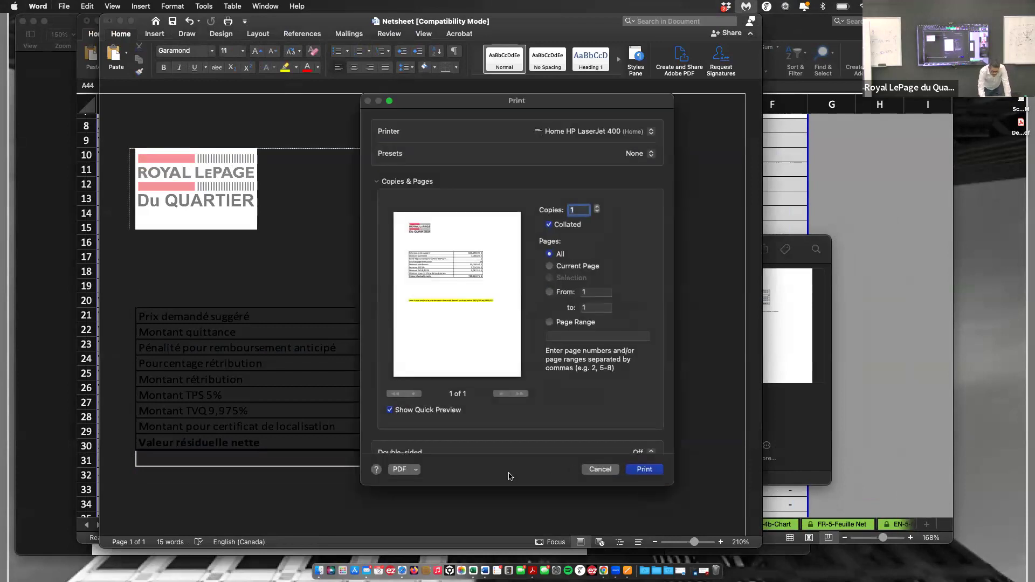
{"action": "left_click", "coordinate": [417, 475]}
{"action": "left_click", "coordinate": [438, 495]}
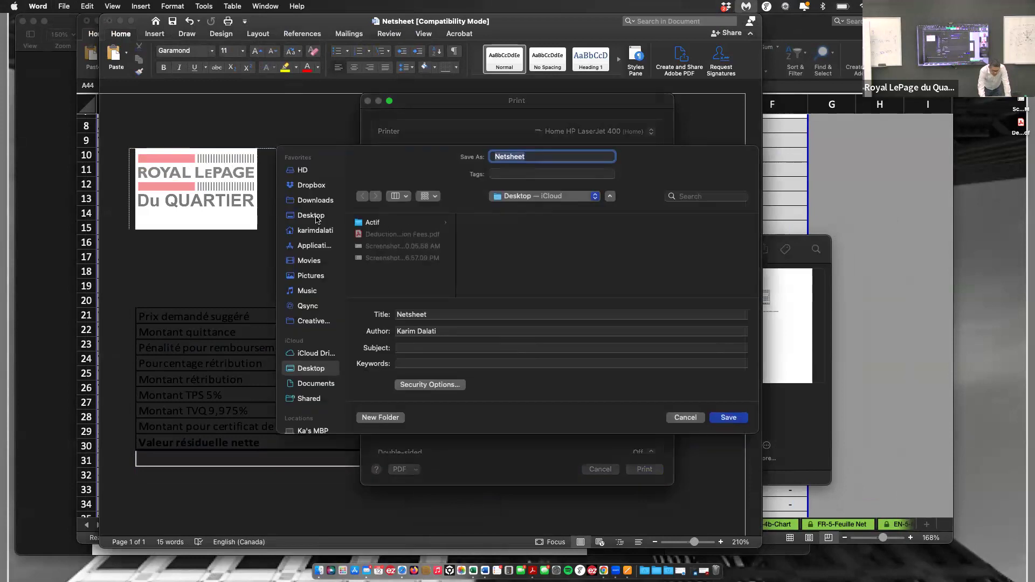
{"action": "left_click", "coordinate": [312, 215]}
{"action": "left_click", "coordinate": [737, 422]}
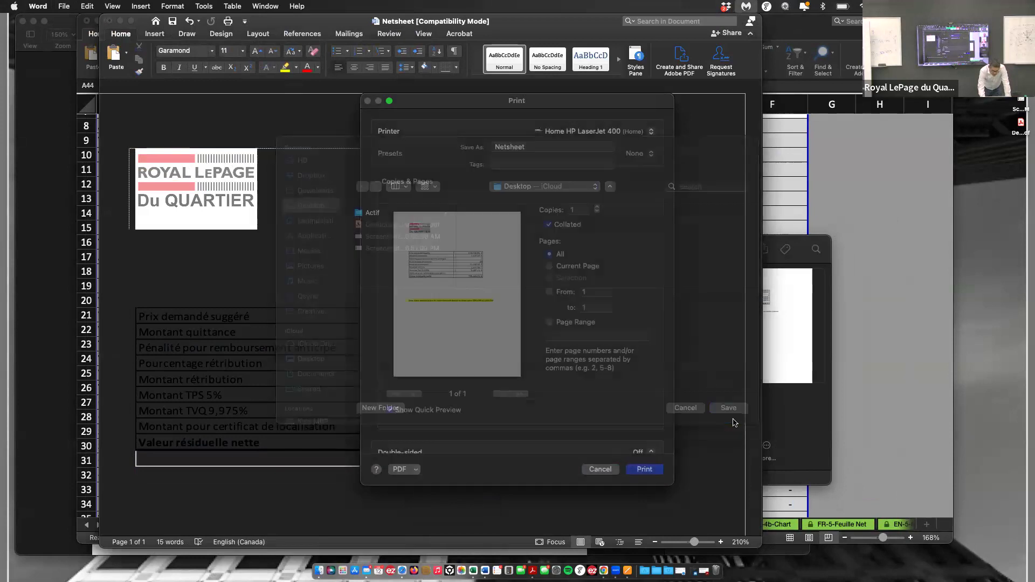
{"action": "left_click", "coordinate": [110, 21]}
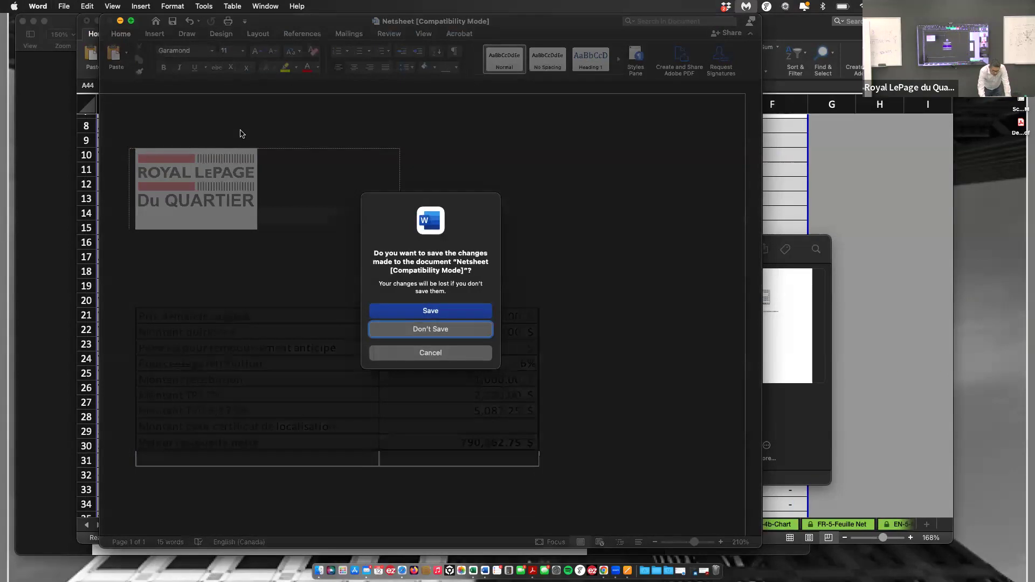
{"action": "left_click", "coordinate": [431, 328]}
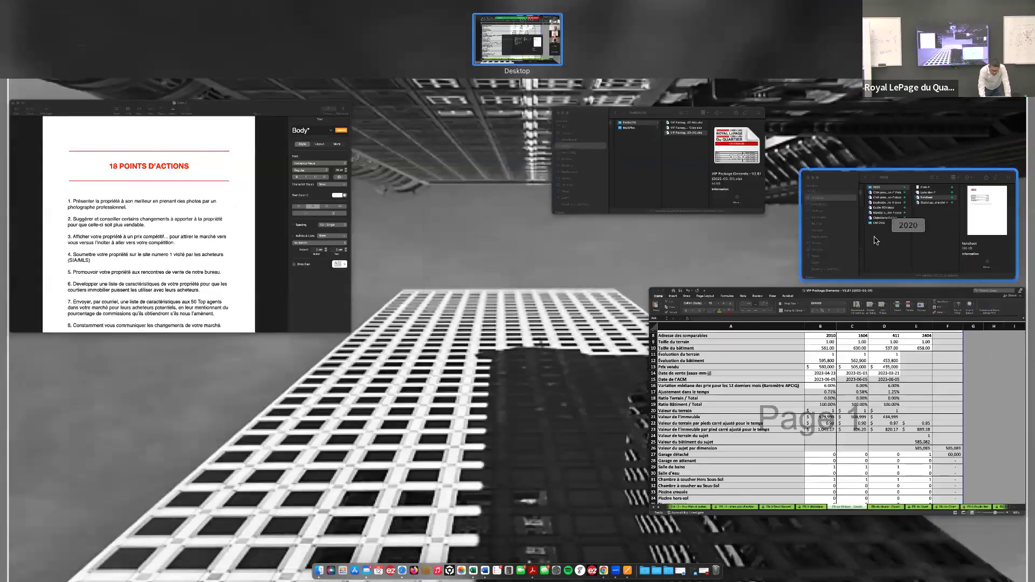
Open the Netsheet PDF from the Desktop in Acrobat and read its net value table and the highlighted price recommendation.
{"action": "left_click", "coordinate": [885, 232]}
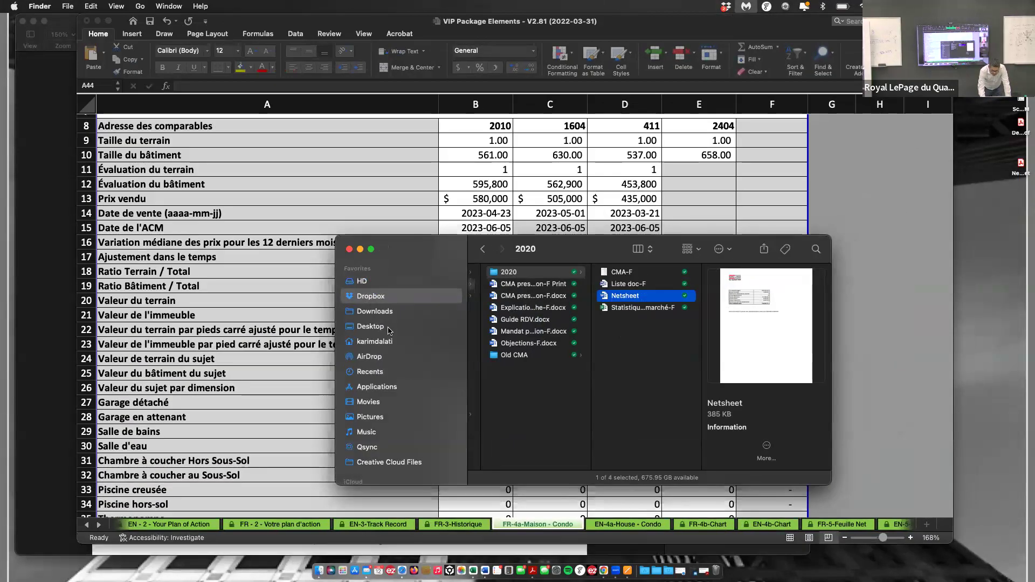
{"action": "left_click", "coordinate": [390, 326]}
{"action": "left_click", "coordinate": [515, 308]}
{"action": "left_click", "coordinate": [512, 298]}
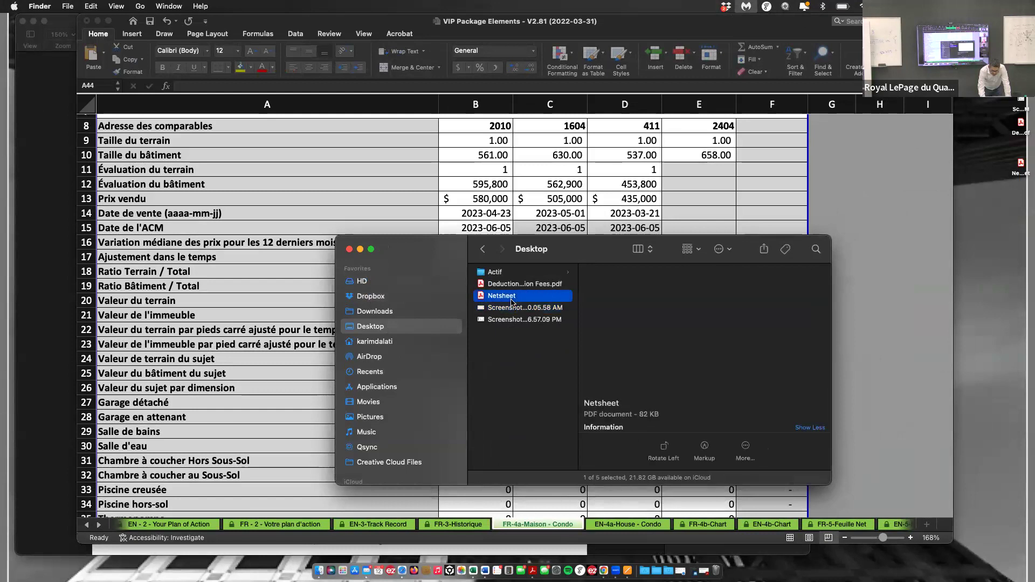
{"action": "double_click", "coordinate": [512, 300]}
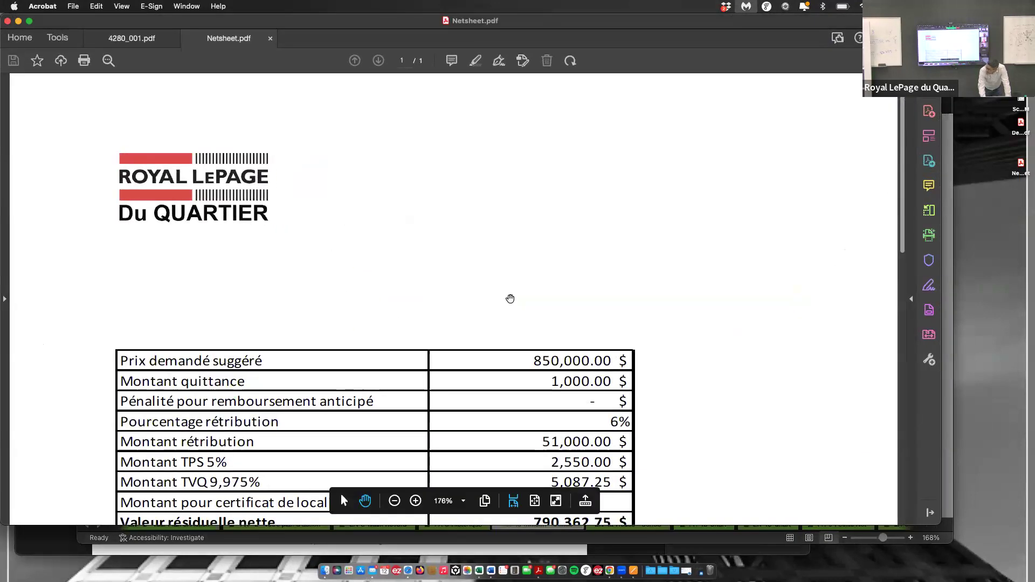
{"action": "scroll", "coordinate": [661, 290], "scroll_direction": "down", "scroll_amount": 5}
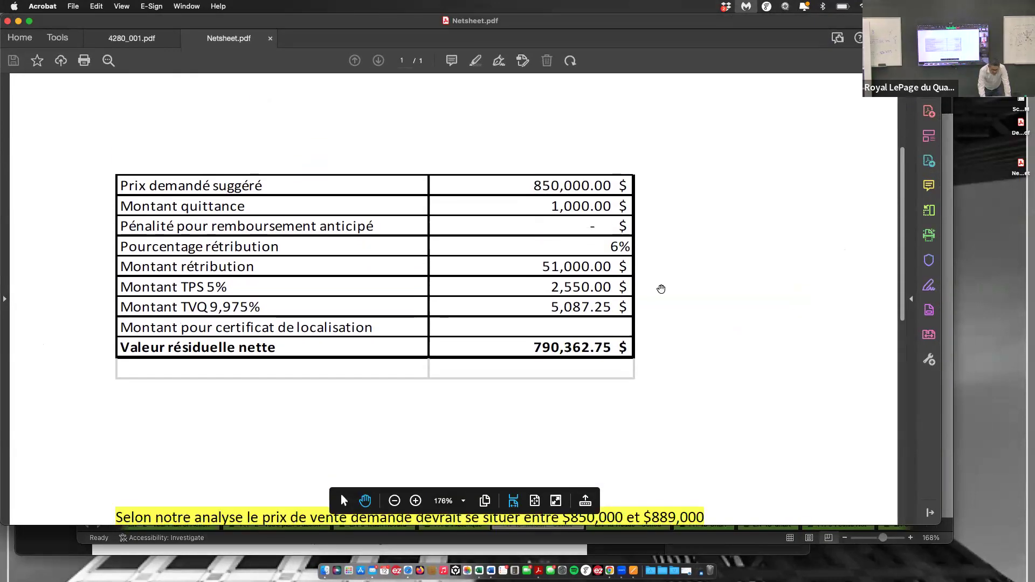
{"action": "scroll", "coordinate": [661, 289], "scroll_direction": "down", "scroll_amount": 2}
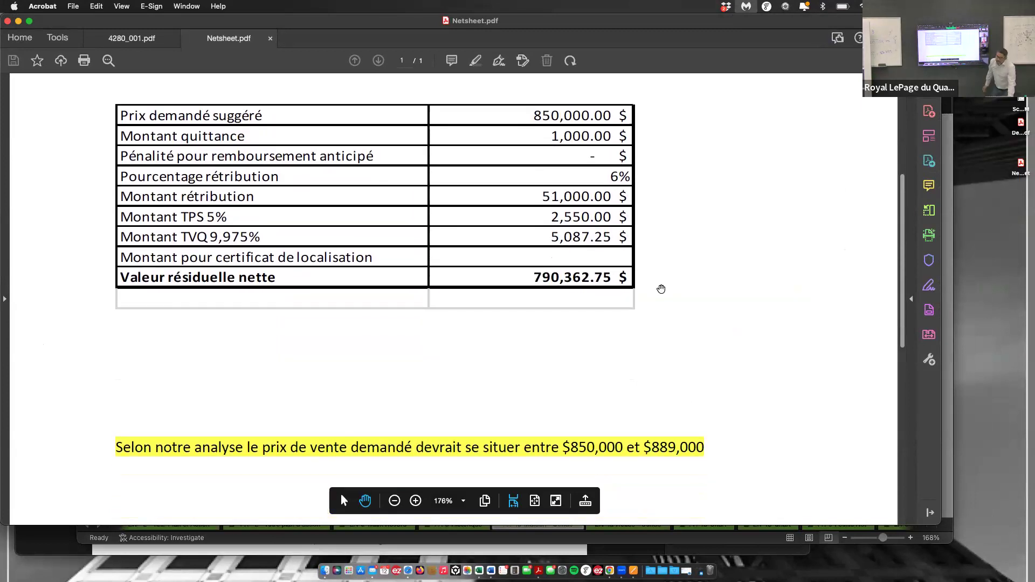